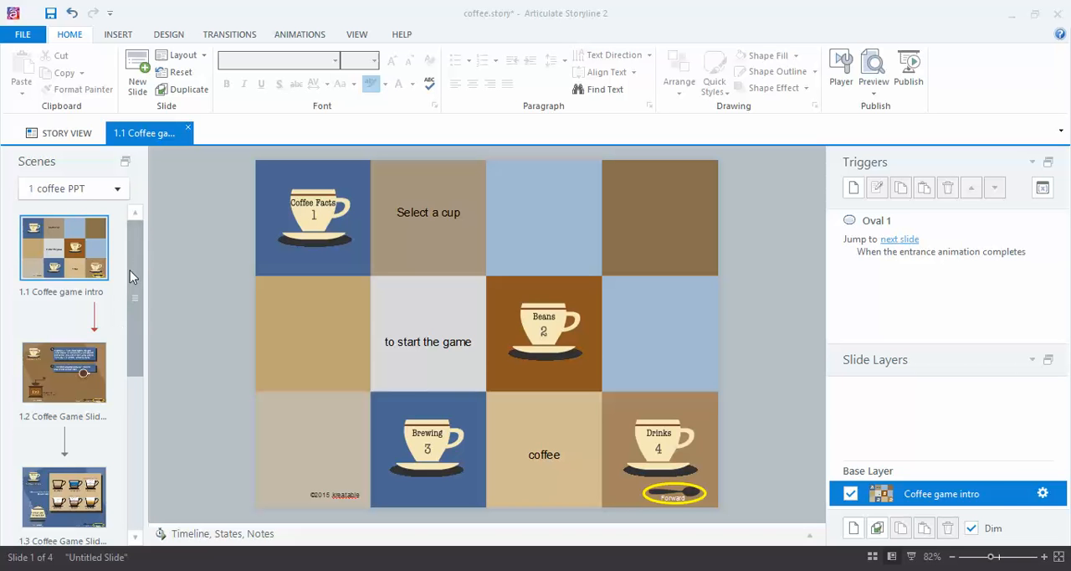
# Step: Open the 1.4 Graphics Demo slide and select the Drinks cup picture
pyautogui.moveTo(143, 265); pyautogui.dragTo(121, 452)
pyautogui.click(99, 431)
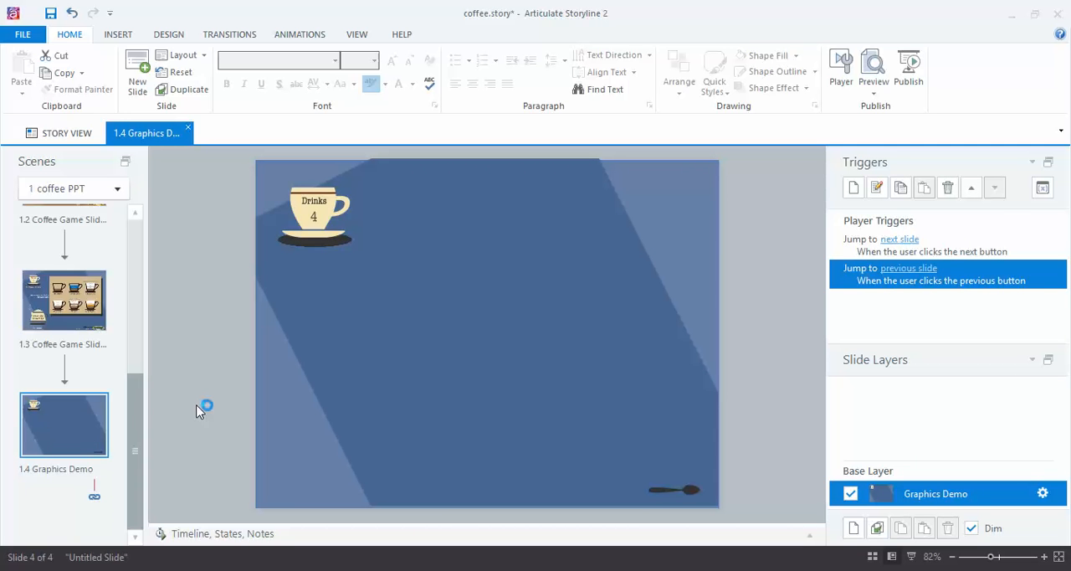
pyautogui.click(317, 206)
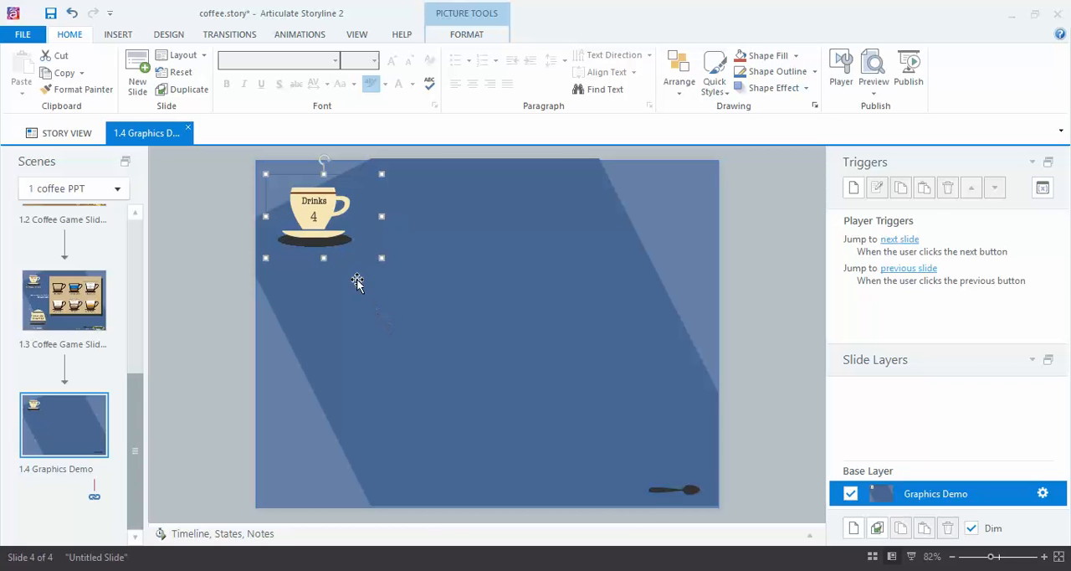
# Step: Examine the Drinks cup picture's size, scale and position on the slide without changing them
pyautogui.rightClick(312, 200)
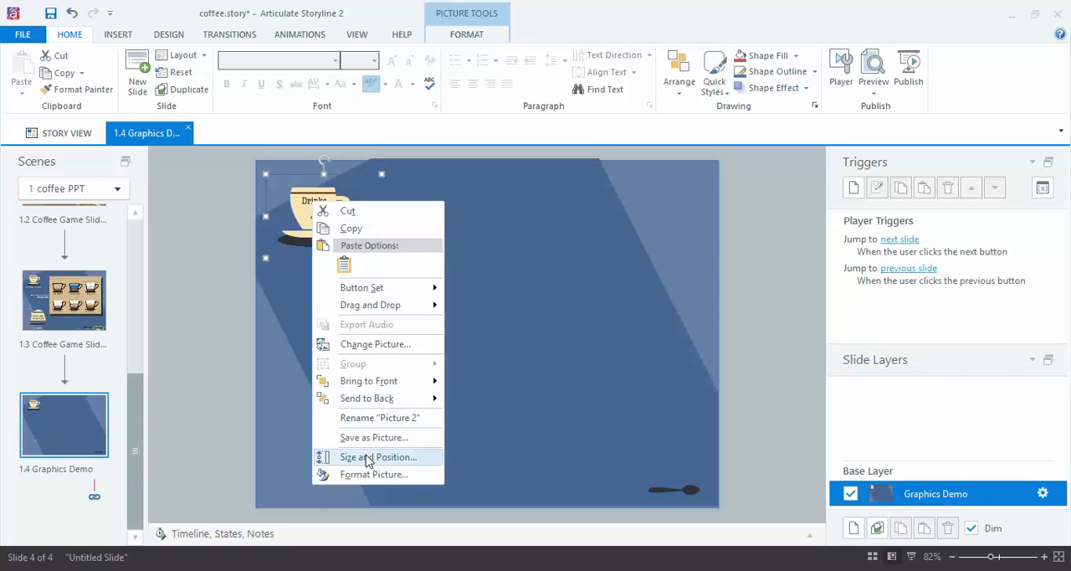
pyautogui.click(337, 469)
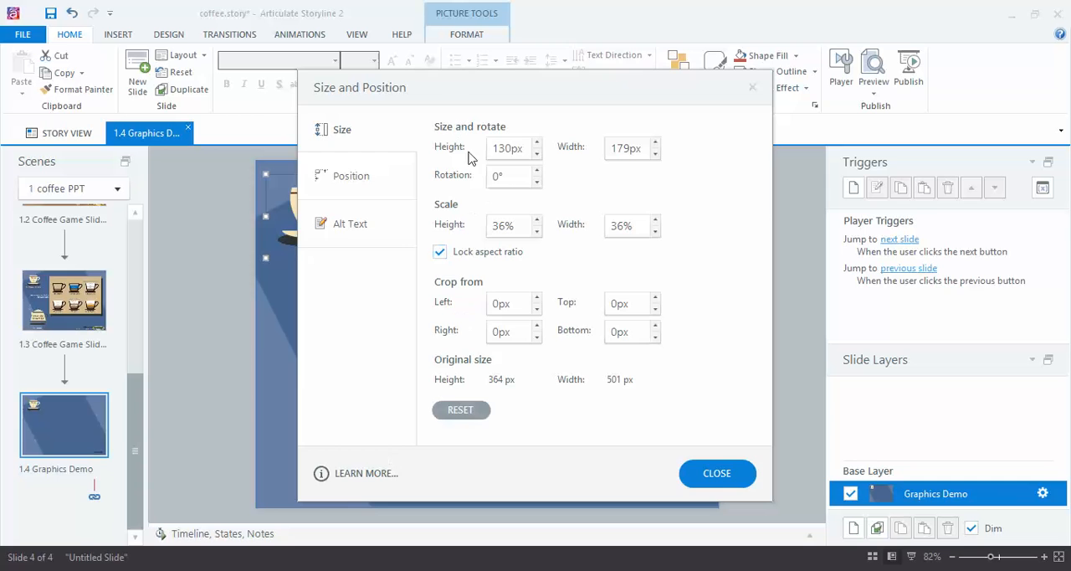
pyautogui.moveTo(458, 89); pyautogui.dragTo(694, 36)
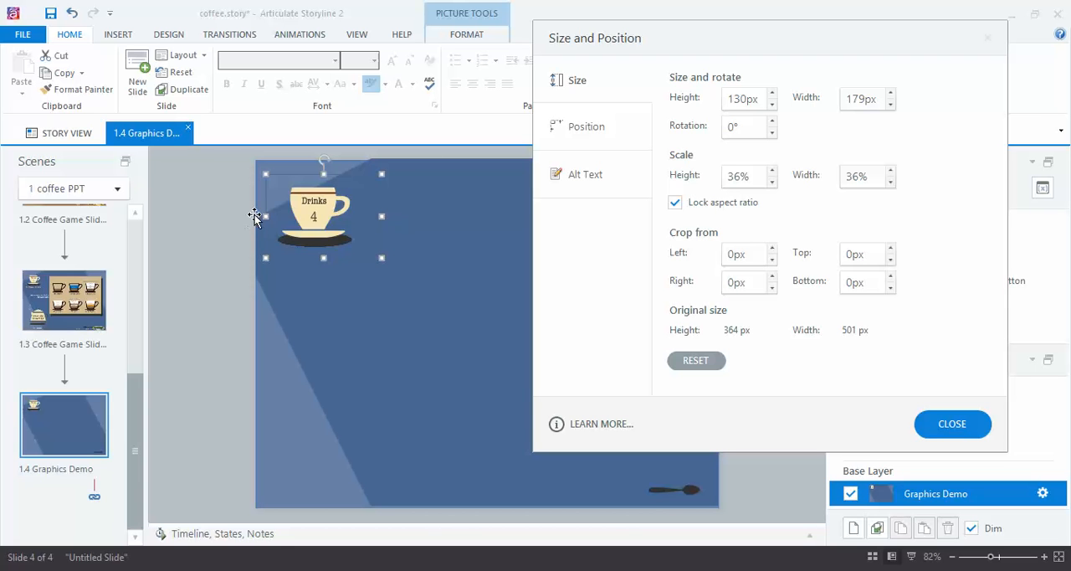
pyautogui.click(598, 132)
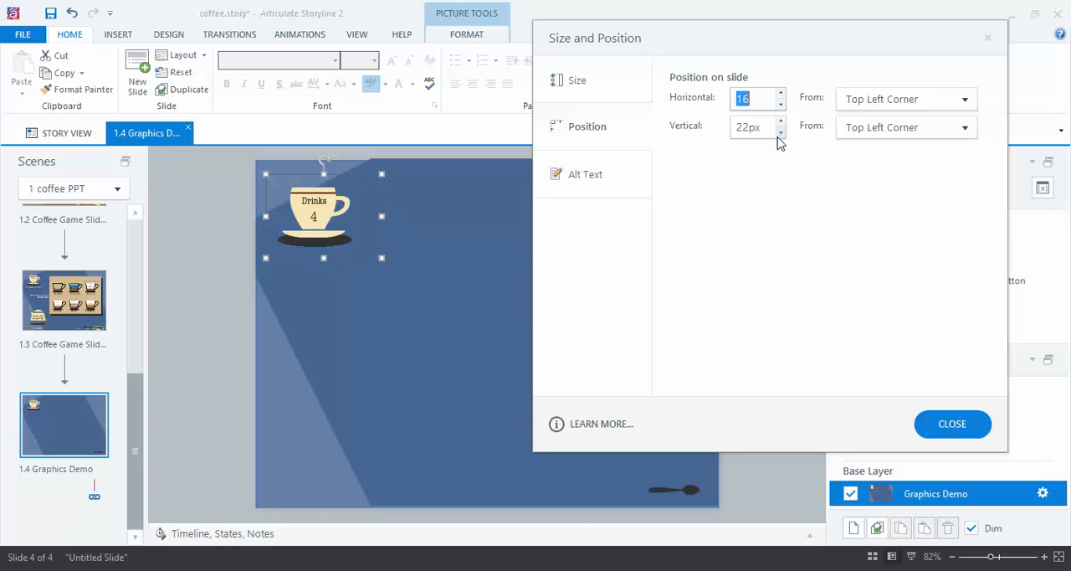
pyautogui.click(595, 84)
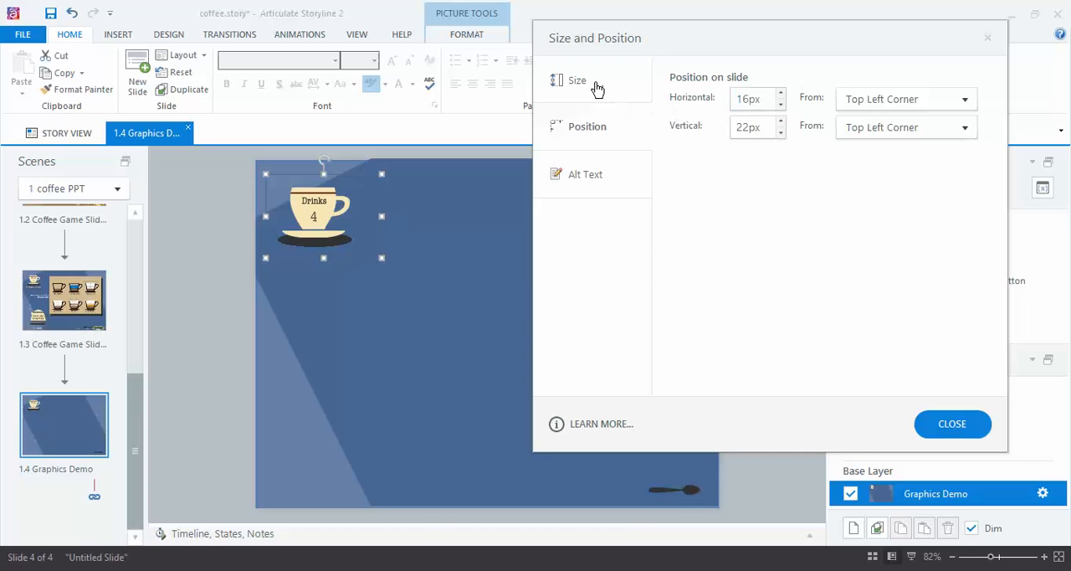
pyautogui.click(592, 133)
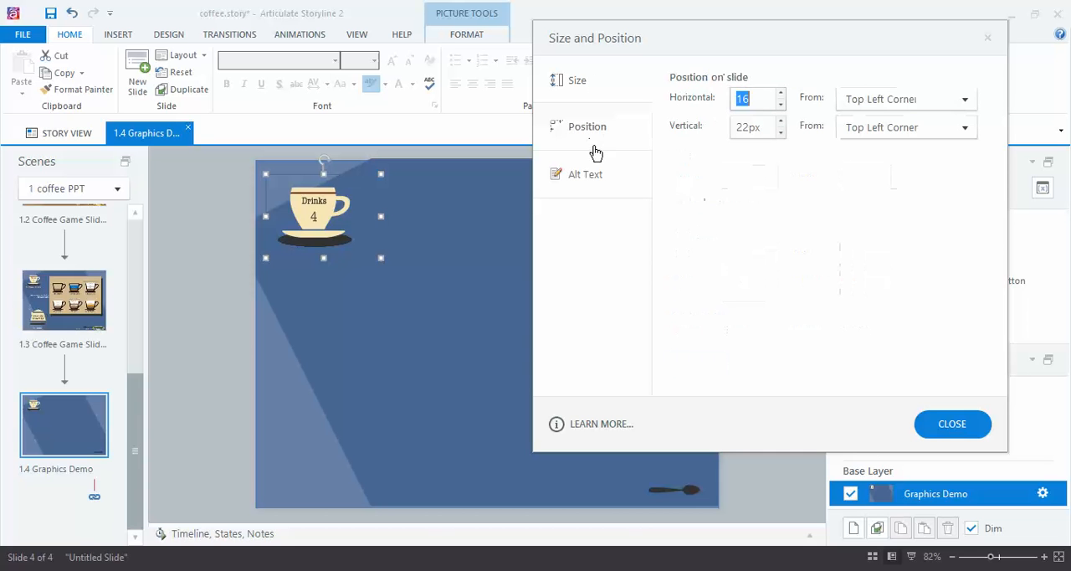
pyautogui.click(590, 83)
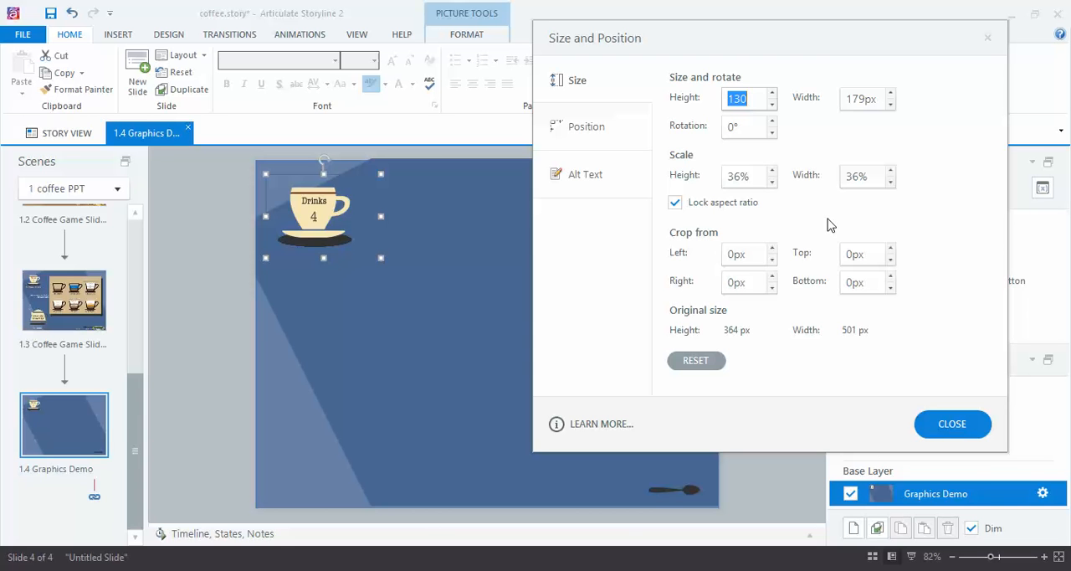
pyautogui.click(963, 424)
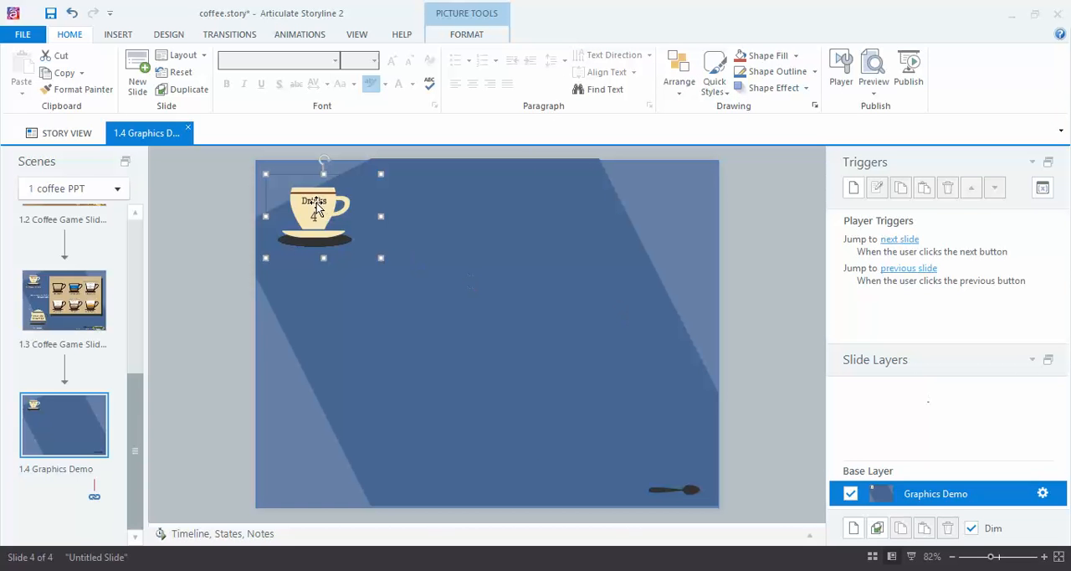
# Step: Open the Drinks cup's picture formatting settings and place the dialog clear of the picture
pyautogui.rightClick(298, 203)
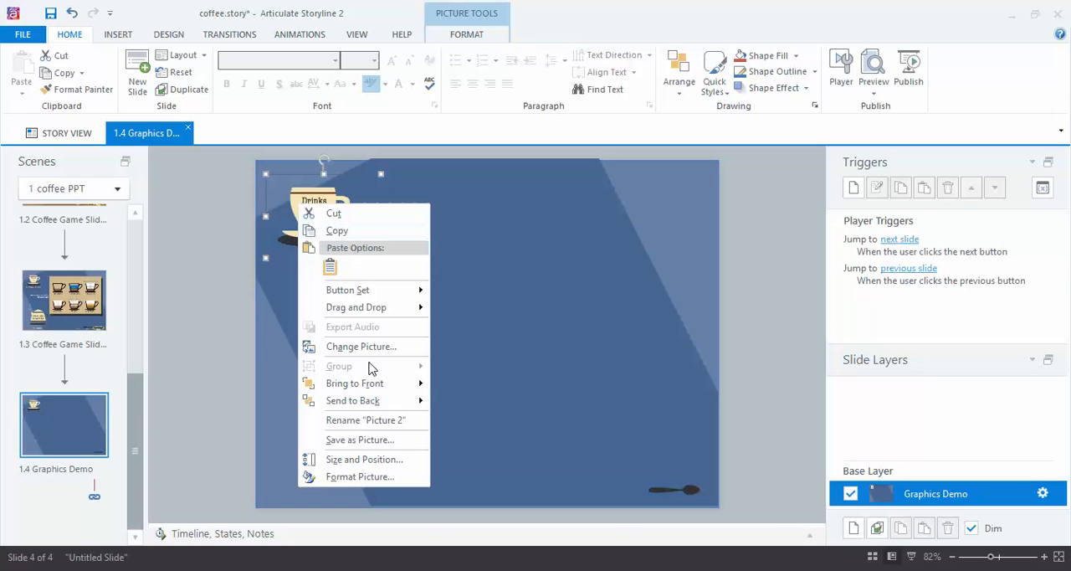
pyautogui.click(390, 479)
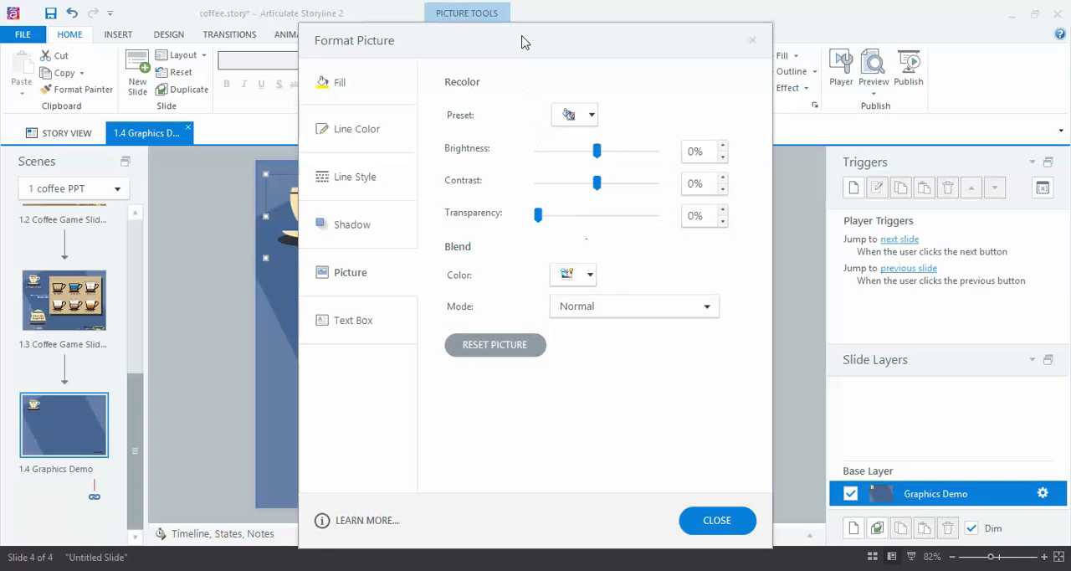
pyautogui.moveTo(523, 40); pyautogui.dragTo(711, 41)
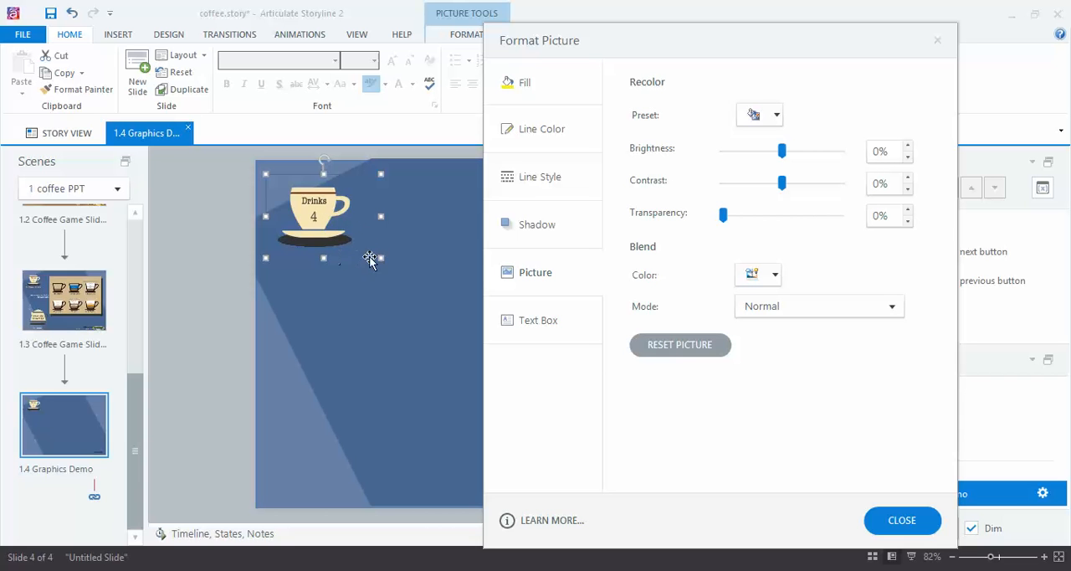
# Step: Try the green, aqua and orange dark variations as recolor presets on the Drinks cup
pyautogui.click(777, 116)
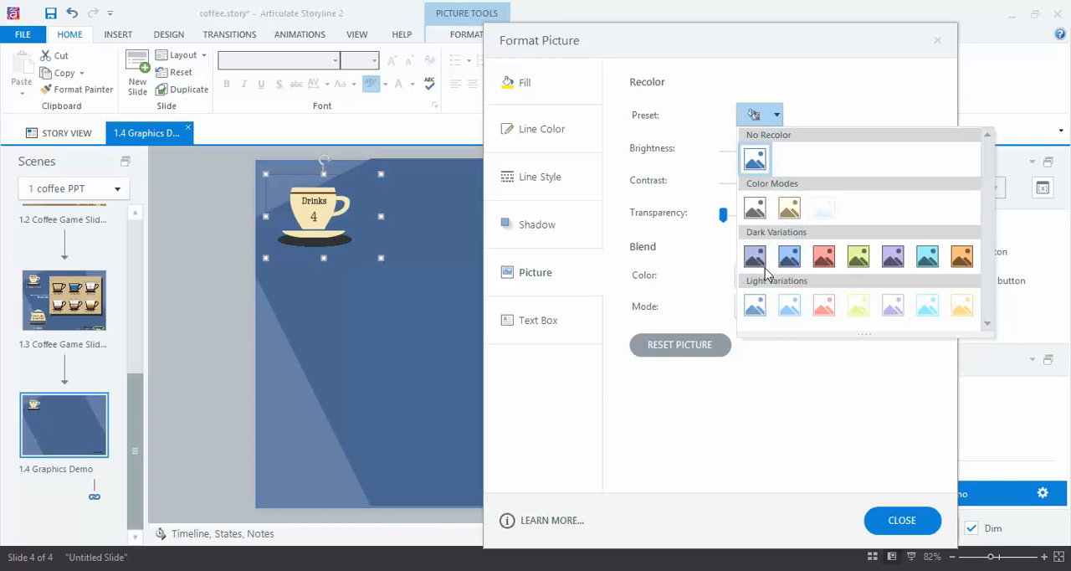
pyautogui.click(862, 261)
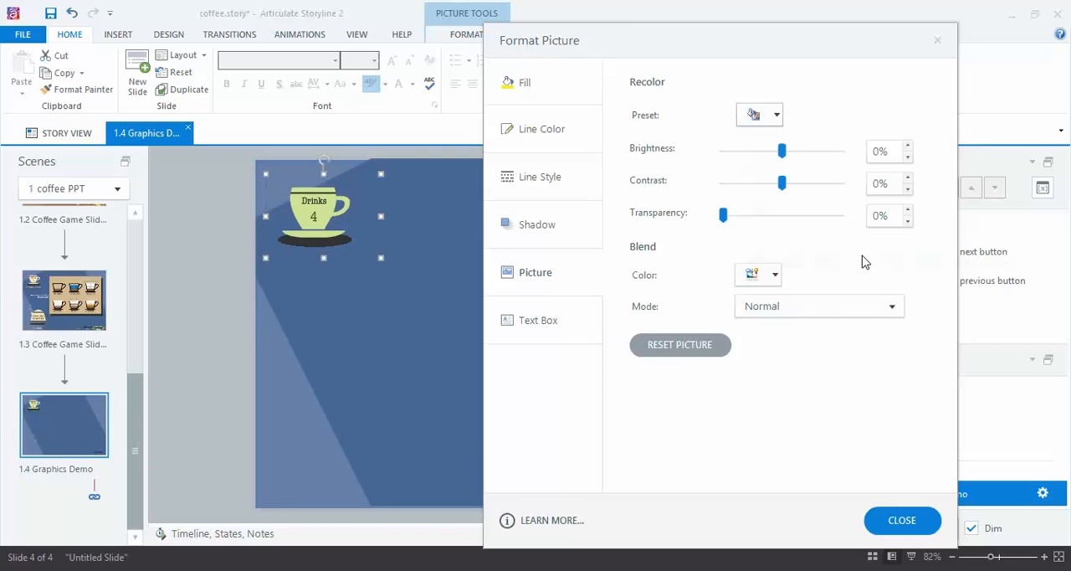
pyautogui.click(777, 118)
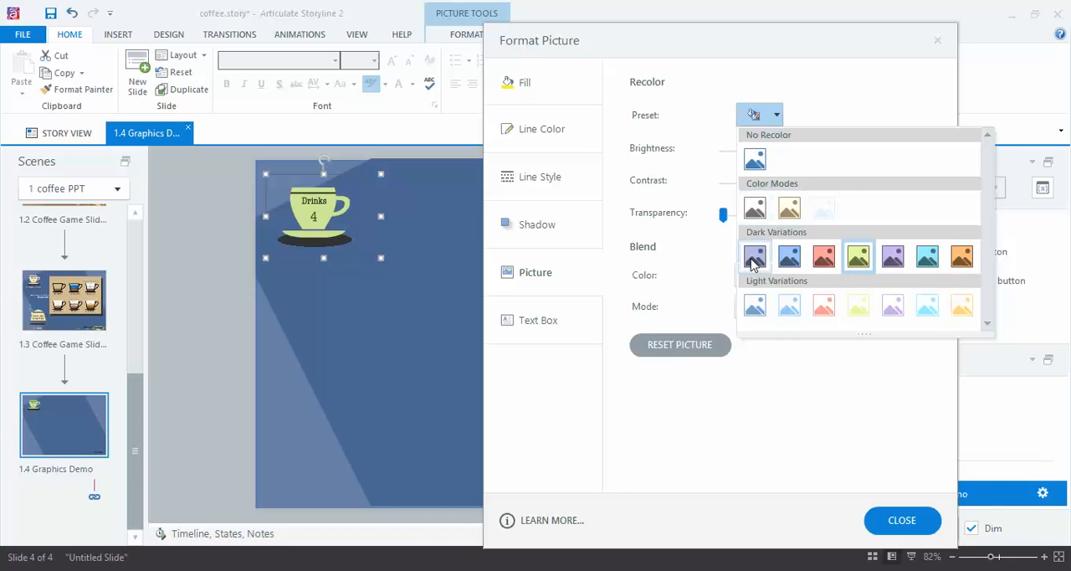
pyautogui.click(927, 258)
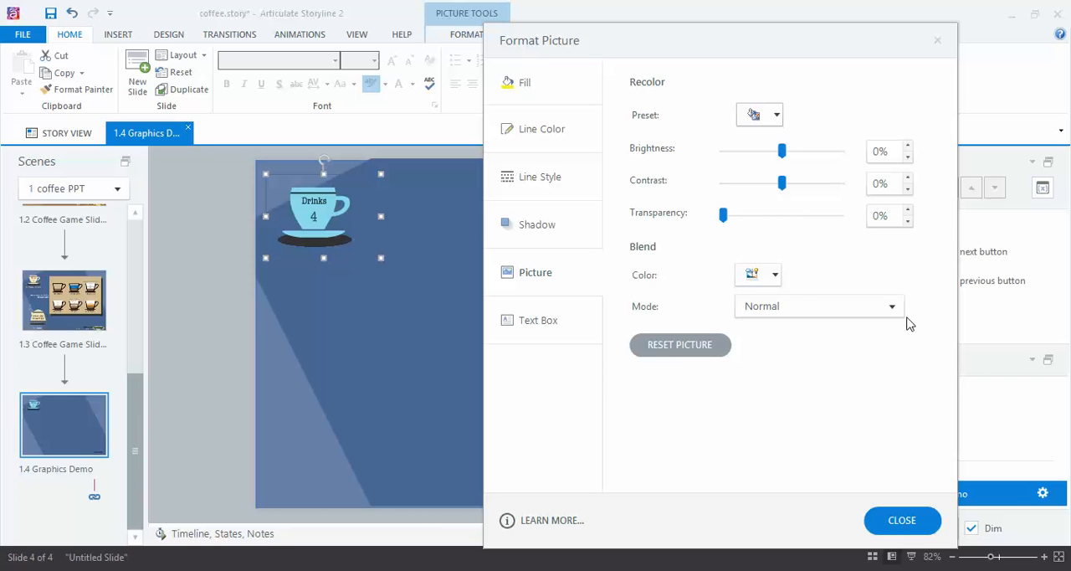
pyautogui.click(777, 116)
pyautogui.click(962, 256)
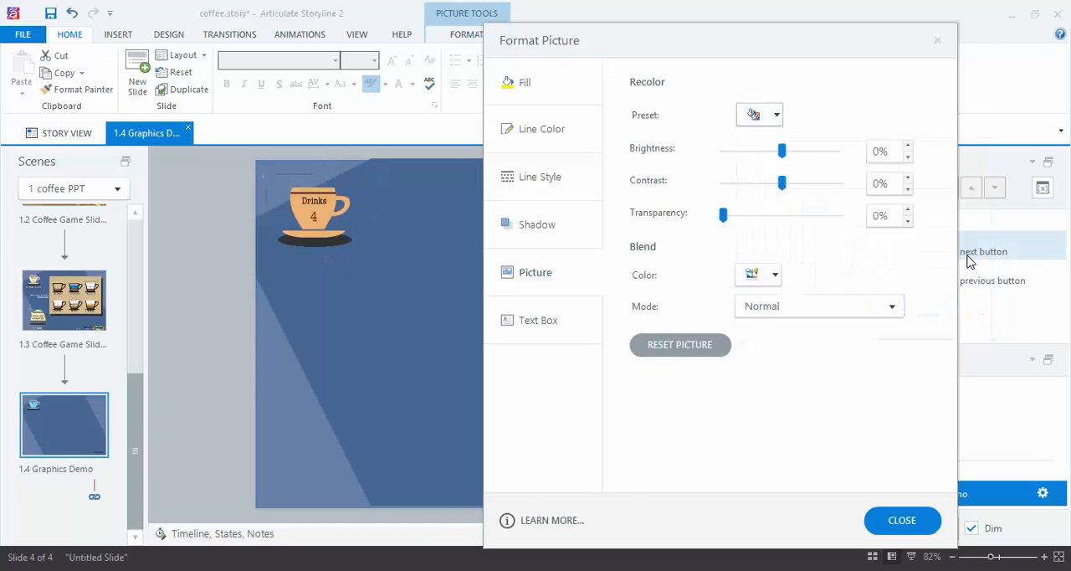
# Step: Try the first light variation and the gray color mode on the cup, and restore it to No Recolor
pyautogui.click(777, 116)
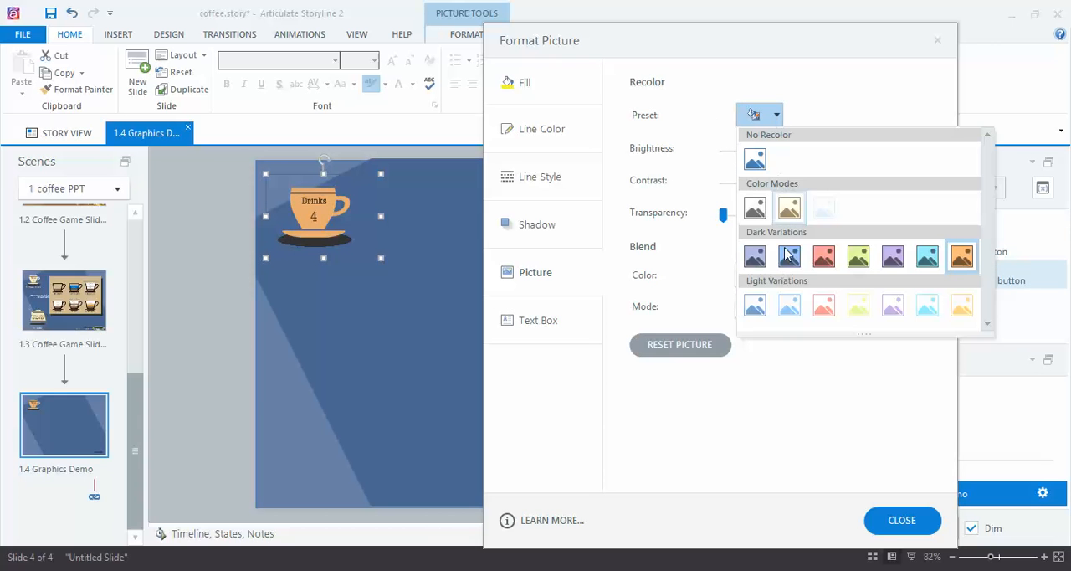
pyautogui.click(754, 306)
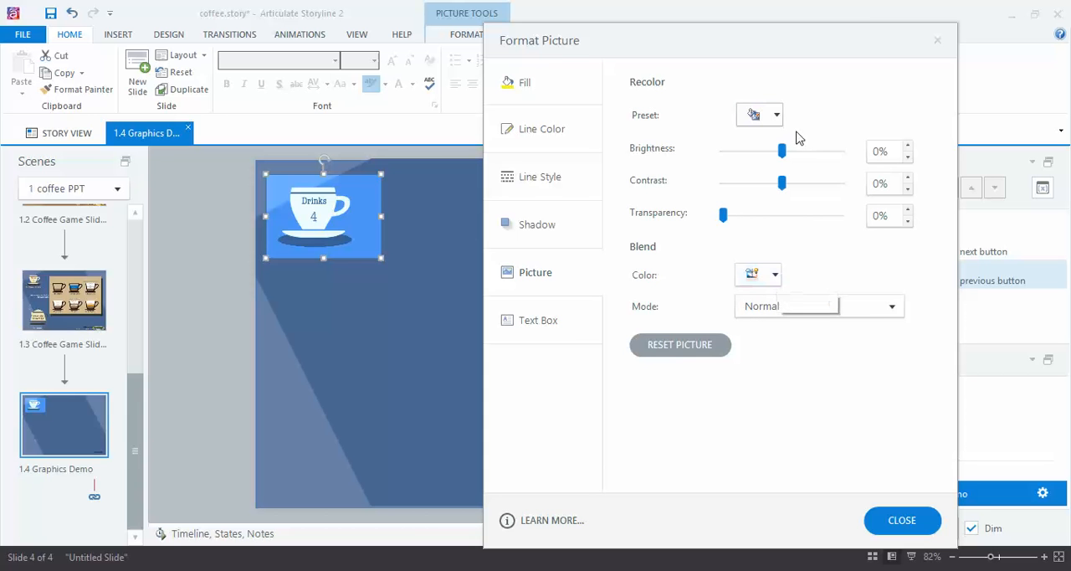
pyautogui.click(777, 115)
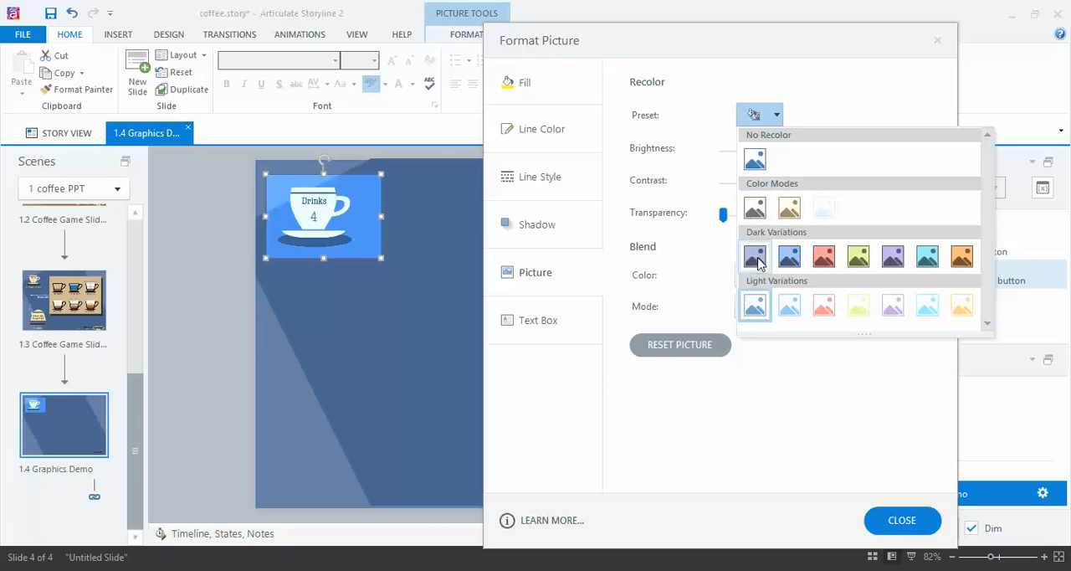
pyautogui.click(755, 207)
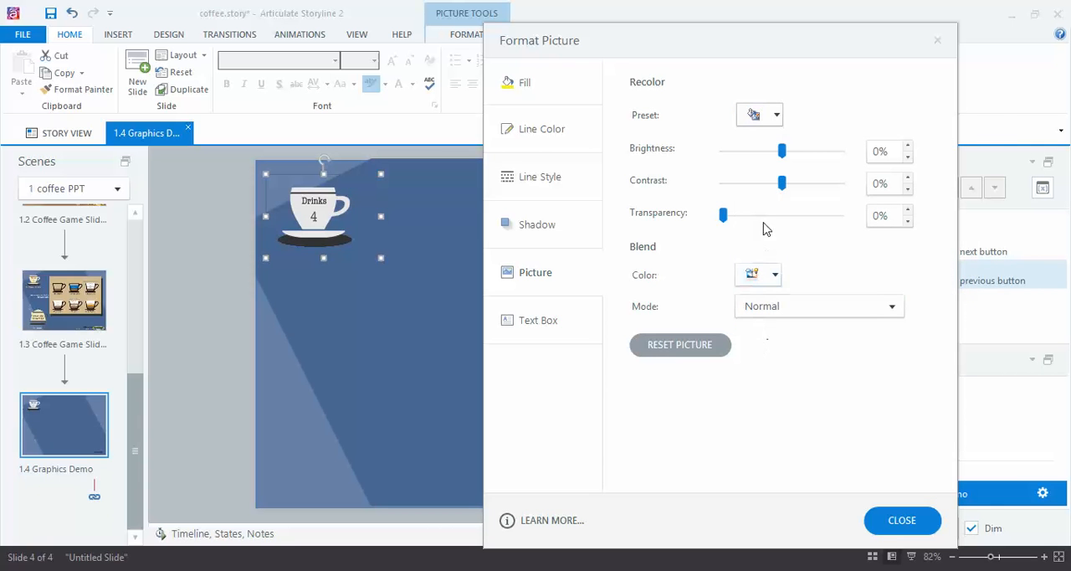
pyautogui.click(773, 115)
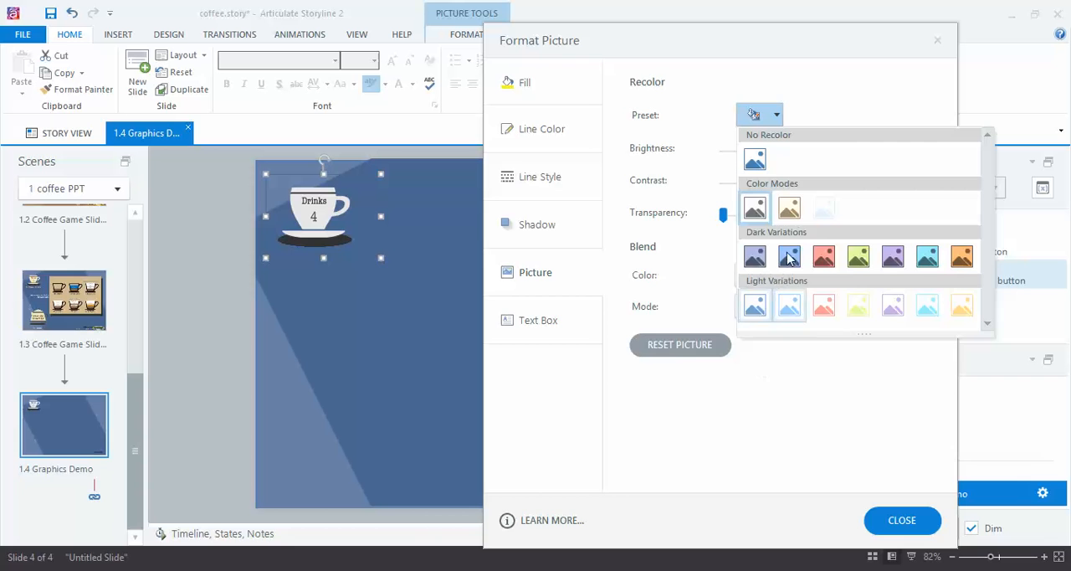
pyautogui.click(754, 161)
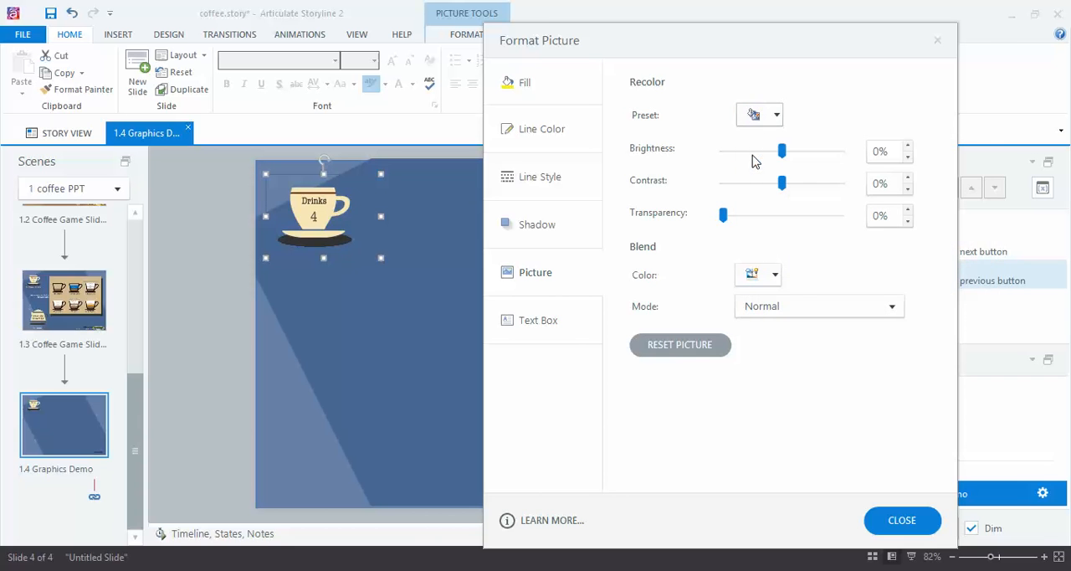
# Step: Recolor the Drinks cup with the purple Accent color 4 Dark preset and close the picture formatting settings
pyautogui.click(775, 116)
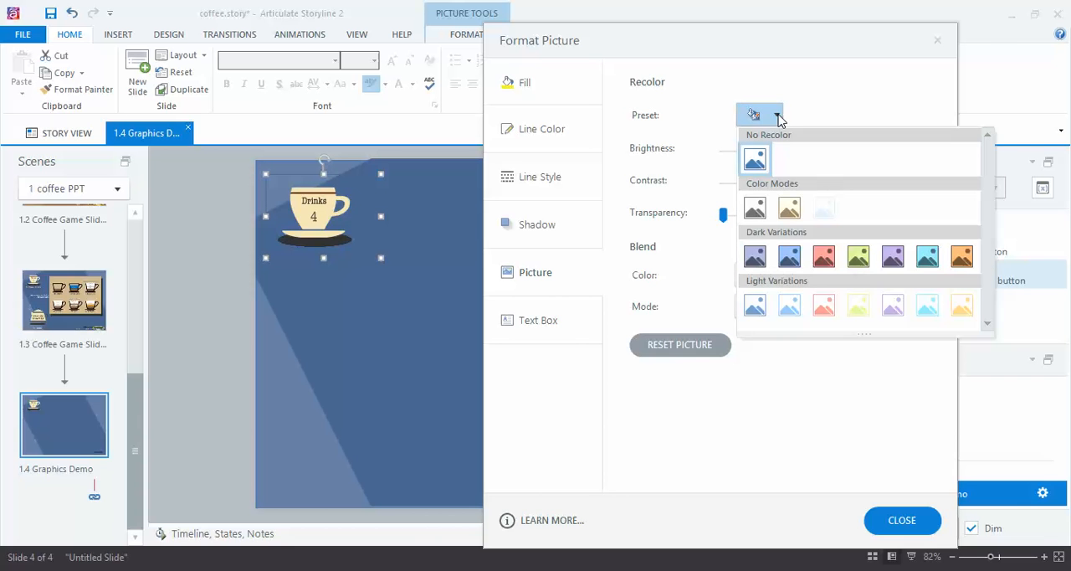
pyautogui.click(893, 257)
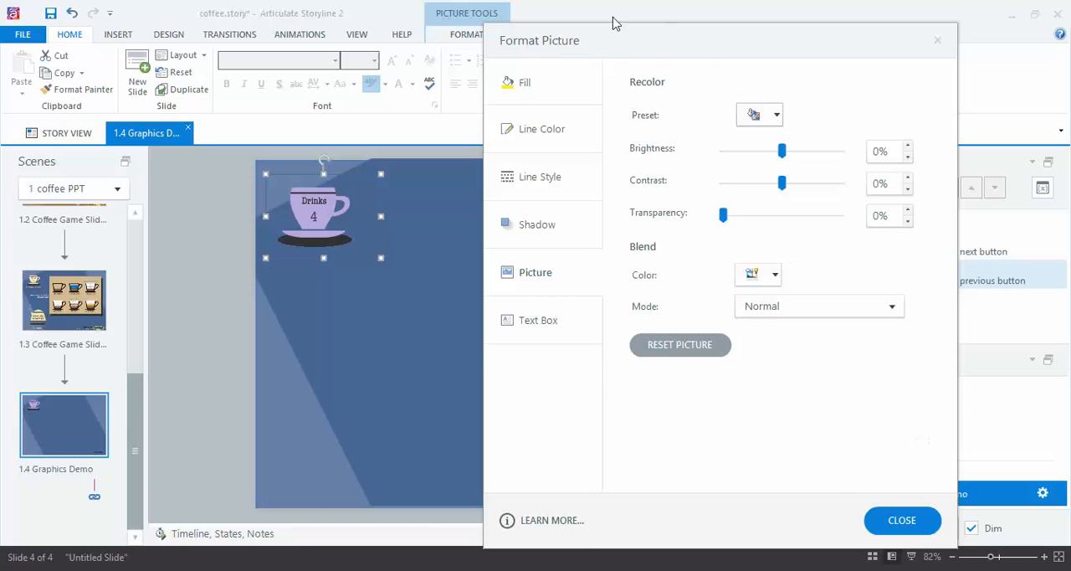
pyautogui.click(902, 521)
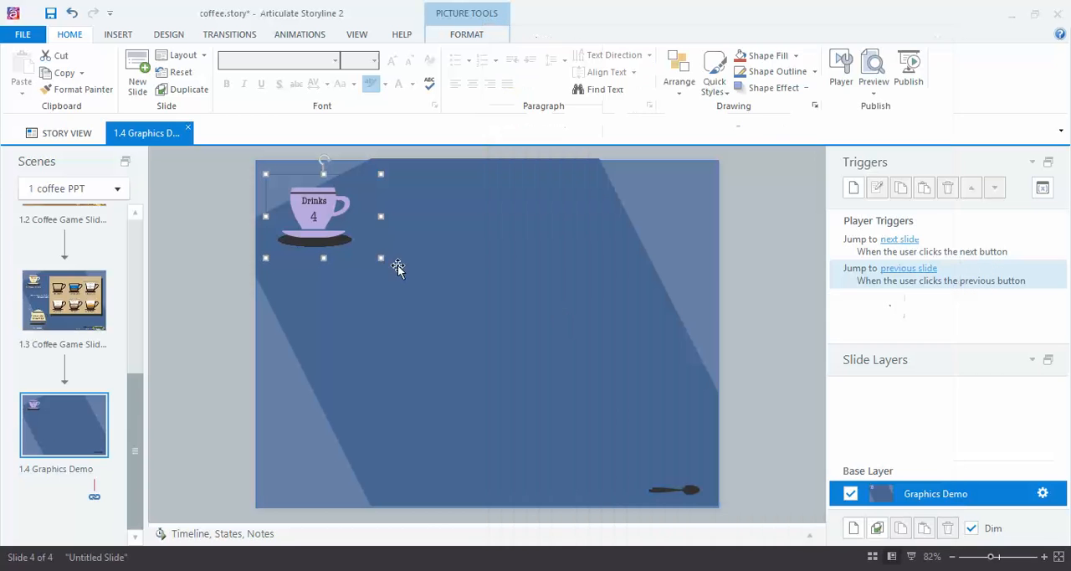
# Step: Review the recolored cup's picture formatting settings and close them without changes
pyautogui.rightClick(306, 209)
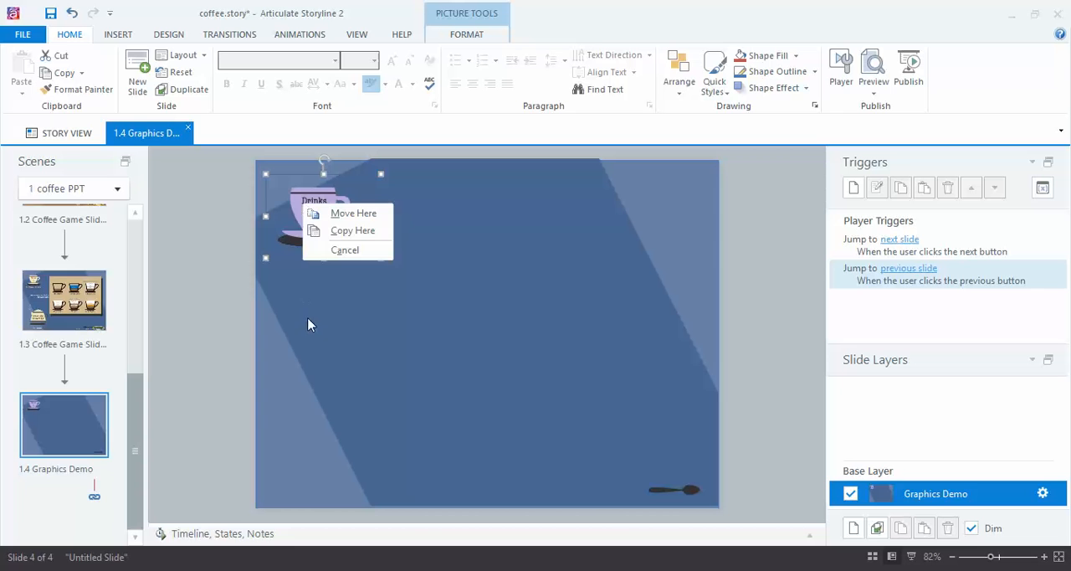
pyautogui.click(306, 305)
pyautogui.rightClick(309, 208)
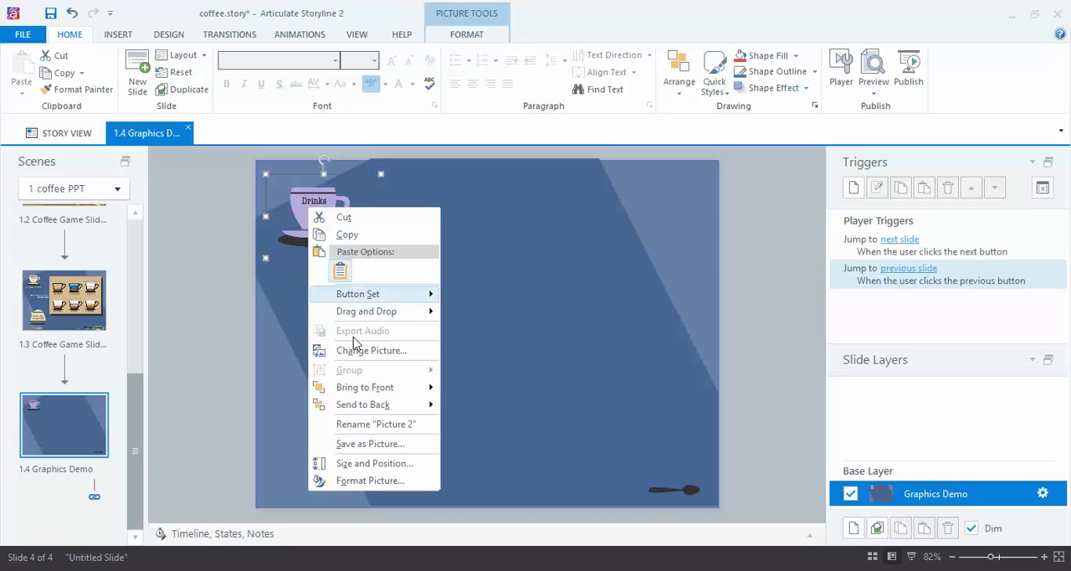
pyautogui.click(379, 480)
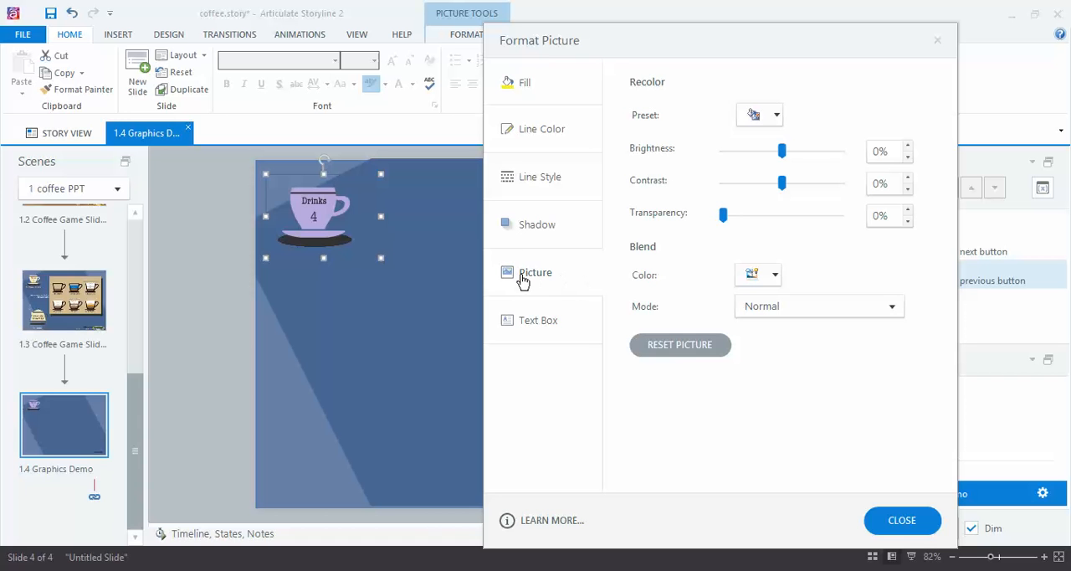
pyautogui.click(902, 520)
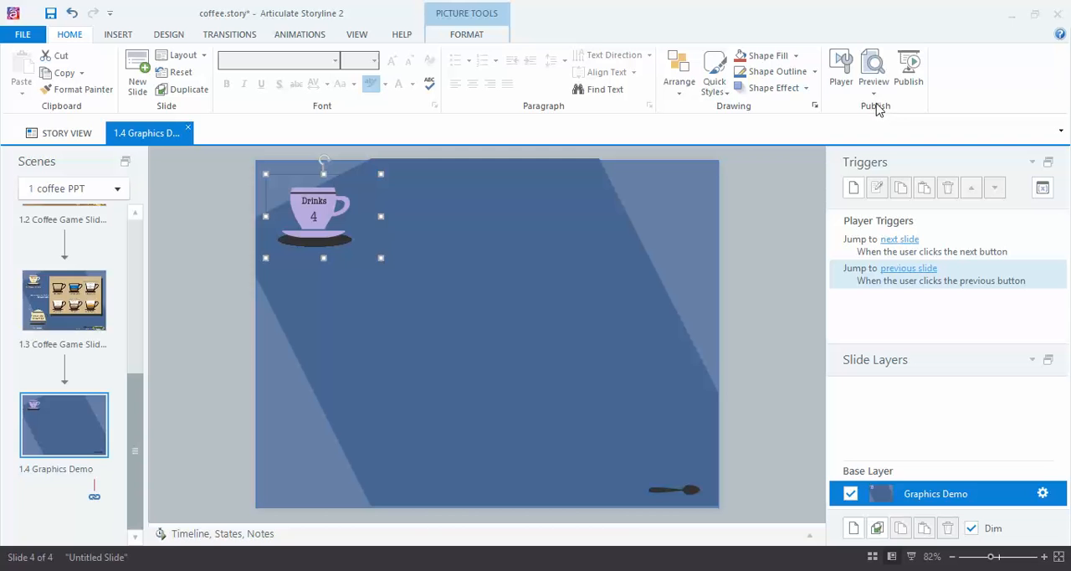
# Step: Check the custom video, audio and image quality settings for publishing, and leave without publishing the project
pyautogui.click(910, 74)
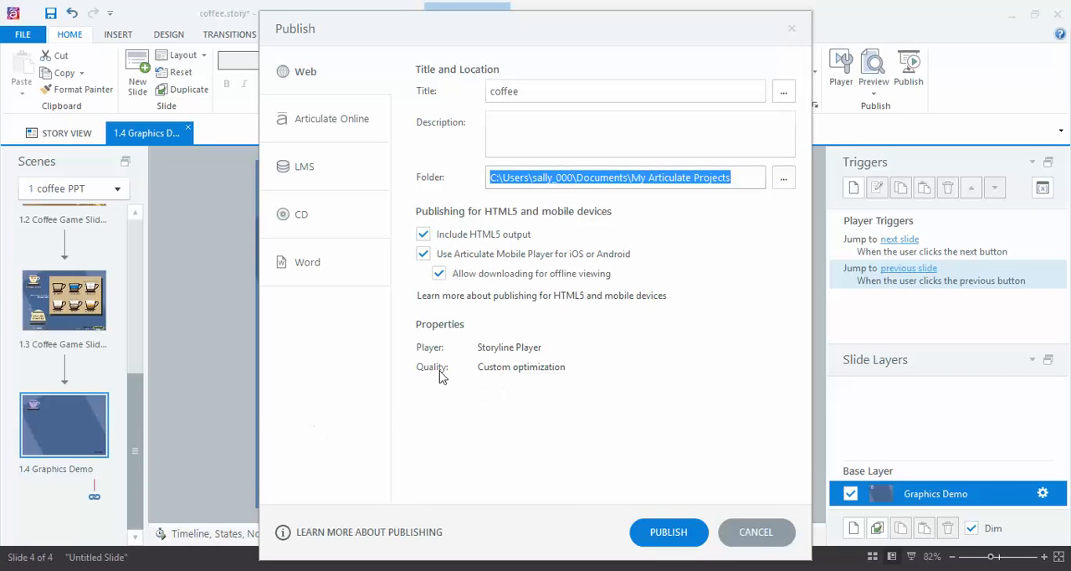
pyautogui.click(548, 372)
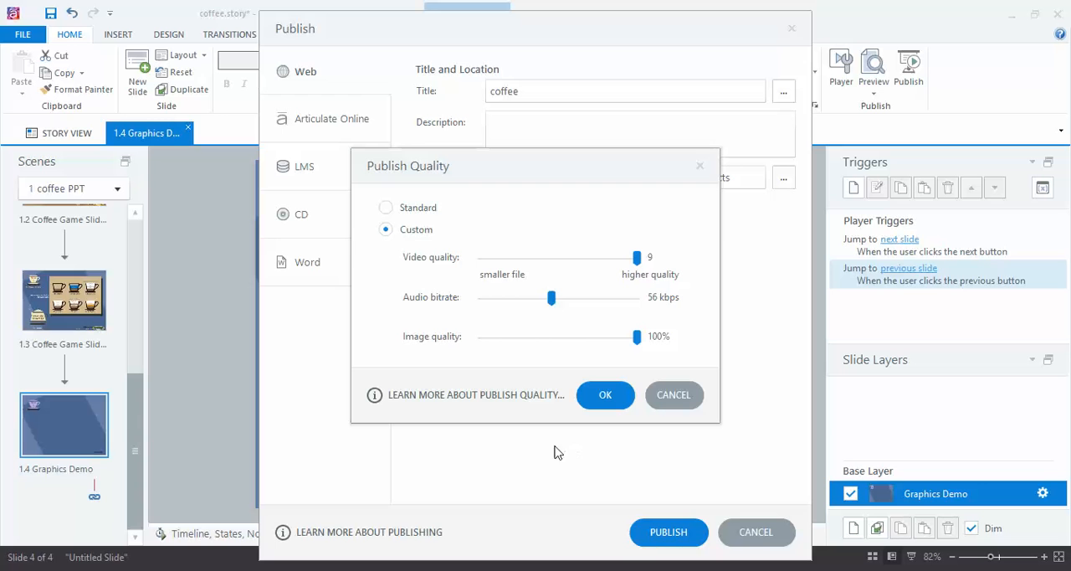
pyautogui.click(606, 401)
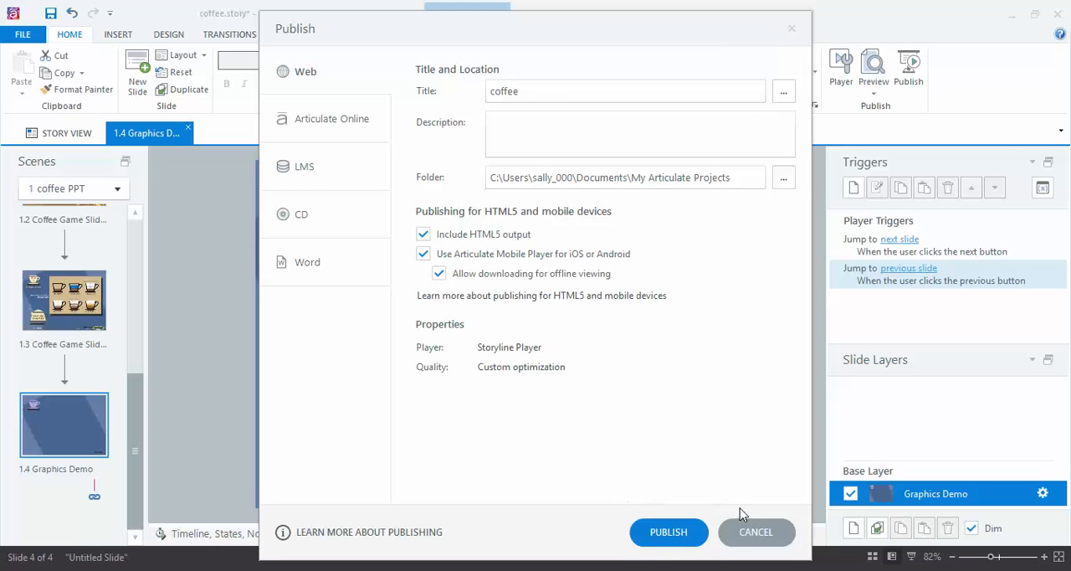
pyautogui.click(757, 533)
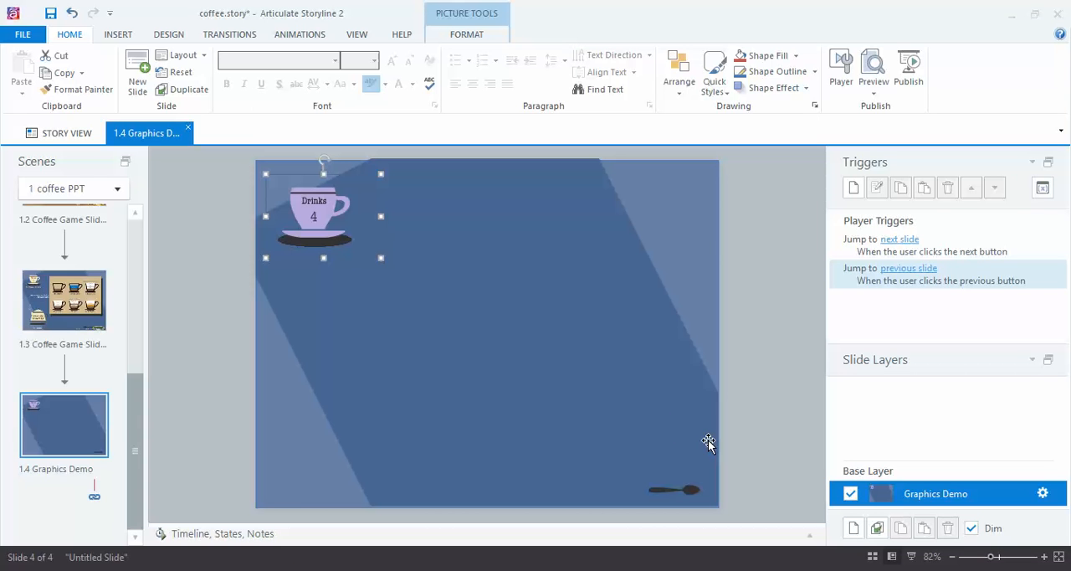
# Step: Review where the web publishing settings offer the custom optimization quality option, and cancel without publishing
pyautogui.click(908, 74)
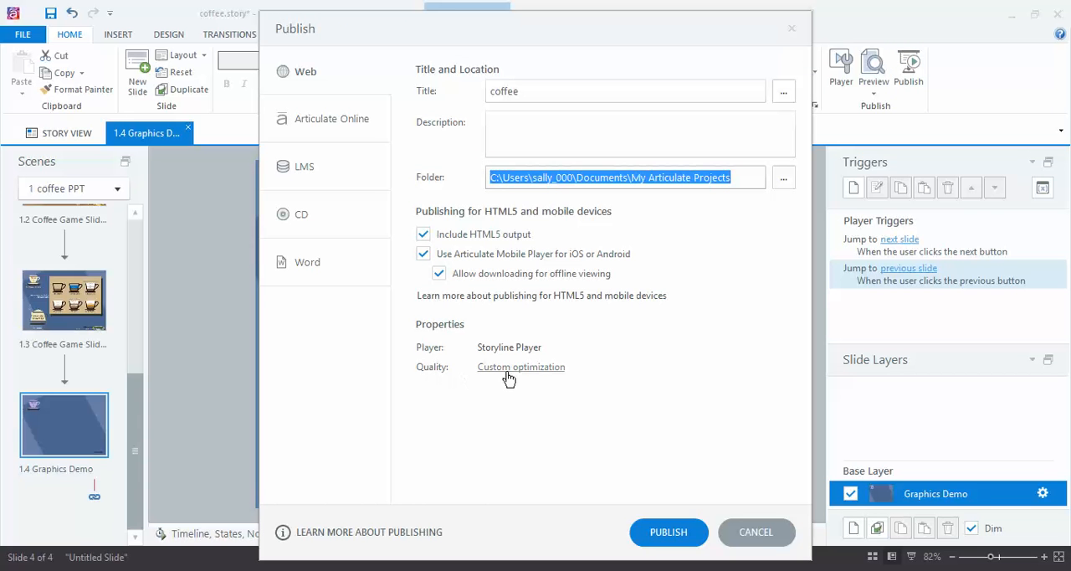
pyautogui.click(756, 532)
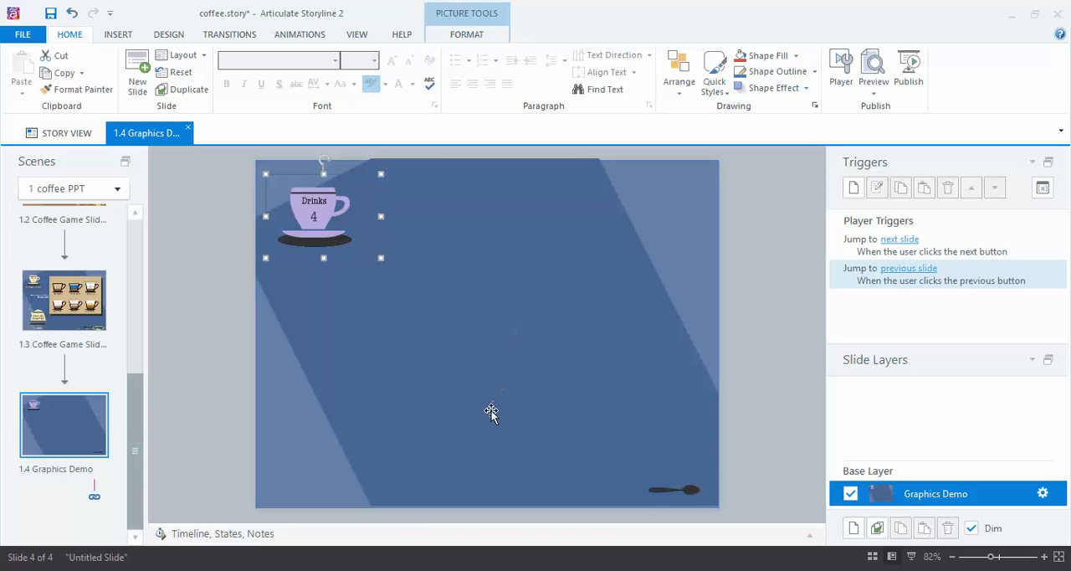
# Step: Nudge the Drinks cup in small steps sideways, down and up, and return it over its dark oval shadow
pyautogui.press('Right')
pyautogui.press('Right')
pyautogui.press('Right')
pyautogui.press('Right')
pyautogui.press('Down')
pyautogui.press('Down')
pyautogui.press('Up')
pyautogui.press('Up')
pyautogui.press('Up')
pyautogui.press('Left')
pyautogui.press('Left')
pyautogui.press('Left')
pyautogui.press('Left')
pyautogui.press('Left')
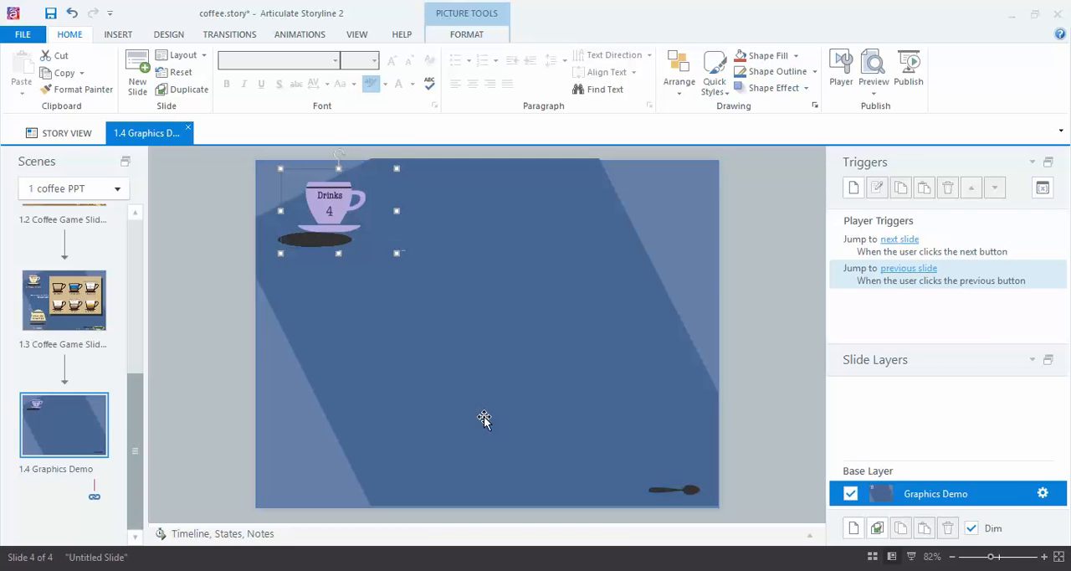
pyautogui.press('Left')
pyautogui.press('Right')
pyautogui.press('Right')
pyautogui.press('Right')
pyautogui.press('Right')
pyautogui.press('Right')
pyautogui.press('Down')
pyautogui.press('Left')
pyautogui.press('Left')
pyautogui.press('Left')
pyautogui.press('Left')
pyautogui.press('Left')
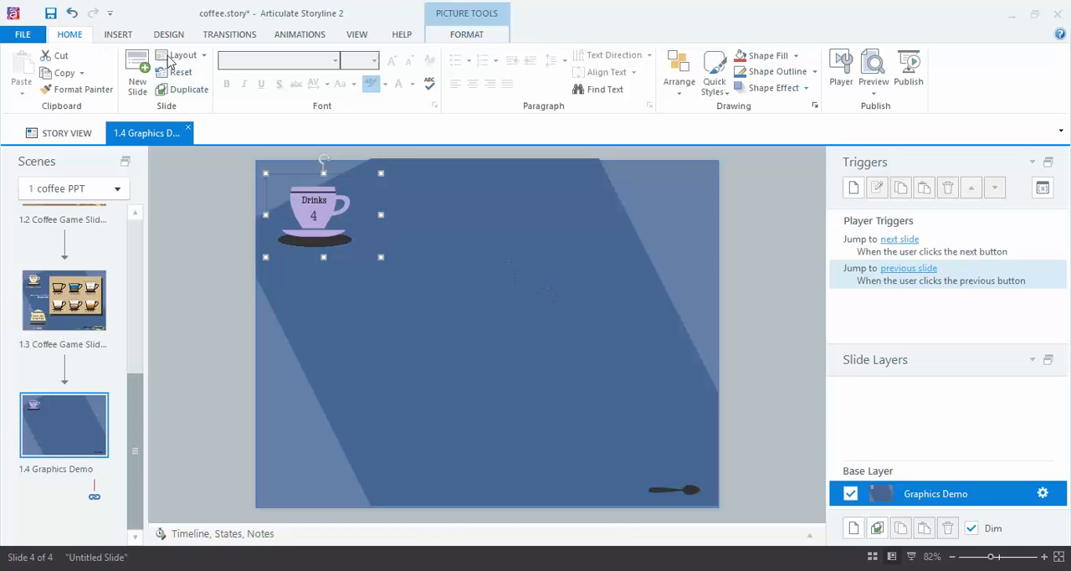
# Step: Draw a plain rectangle to the right of the cup in the upper half of the slide
pyautogui.click(117, 35)
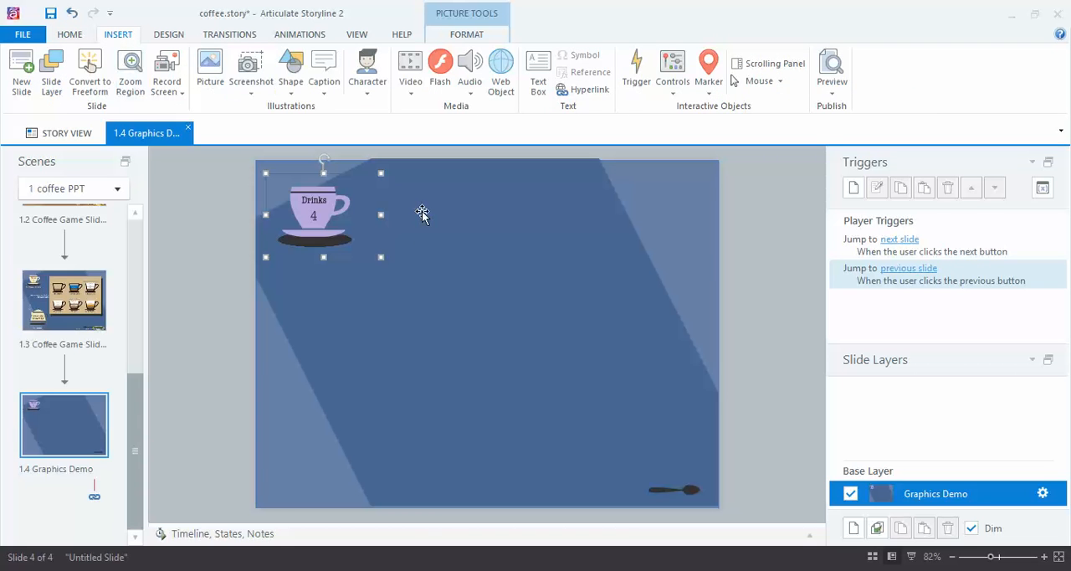
pyautogui.click(292, 92)
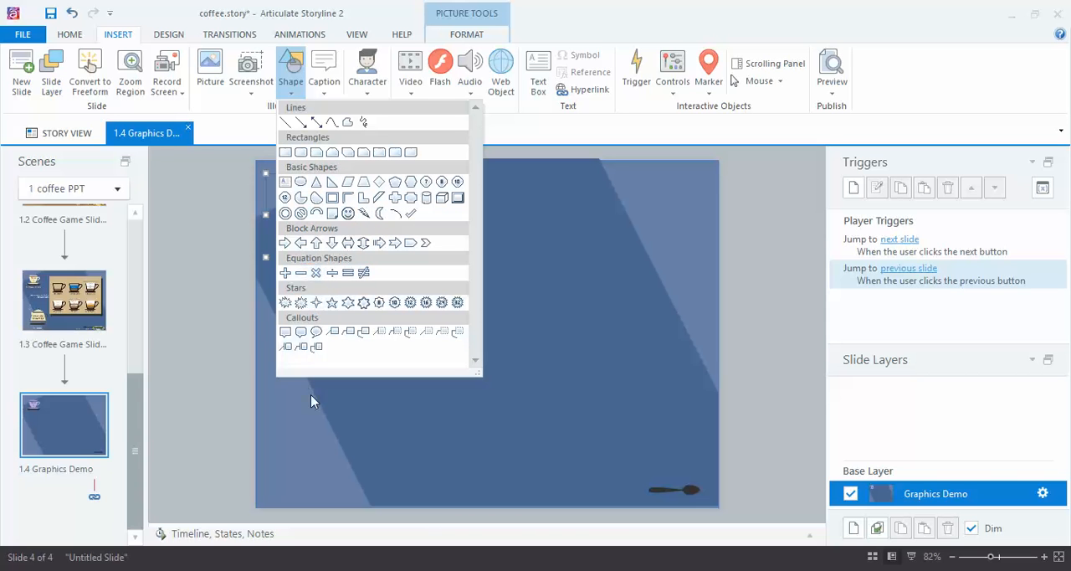
pyautogui.click(285, 153)
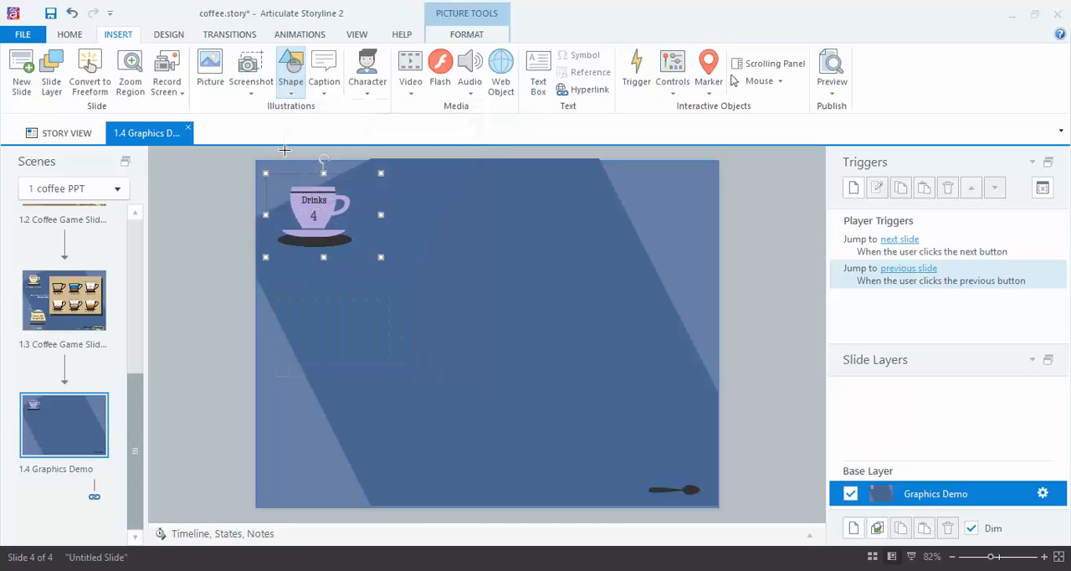
pyautogui.moveTo(430, 204); pyautogui.dragTo(683, 339)
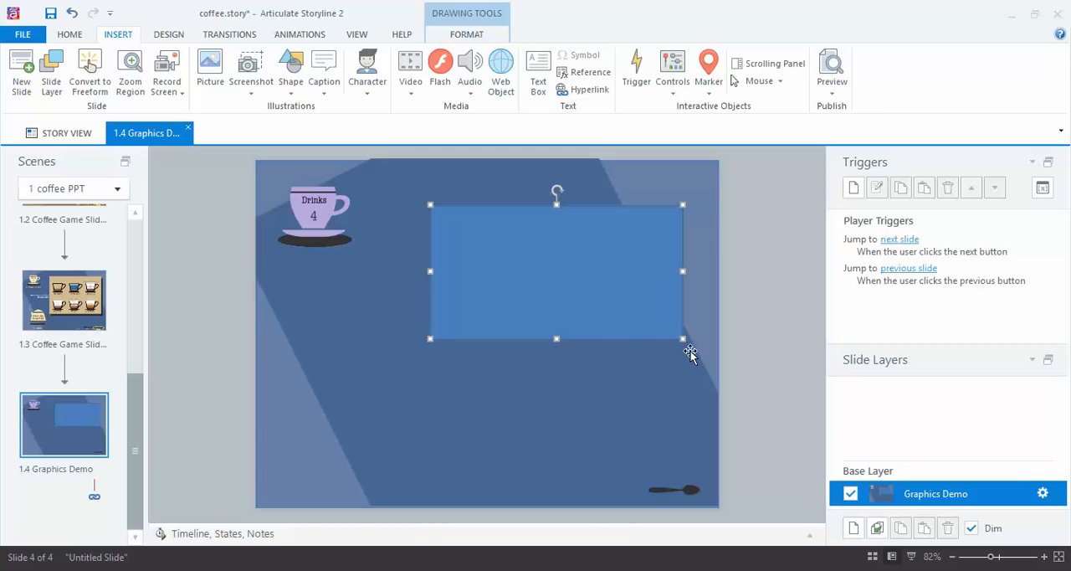
# Step: Mix the green #109610 for the rectangle, add it to the custom colors, and apply it as the fill
pyautogui.click(69, 33)
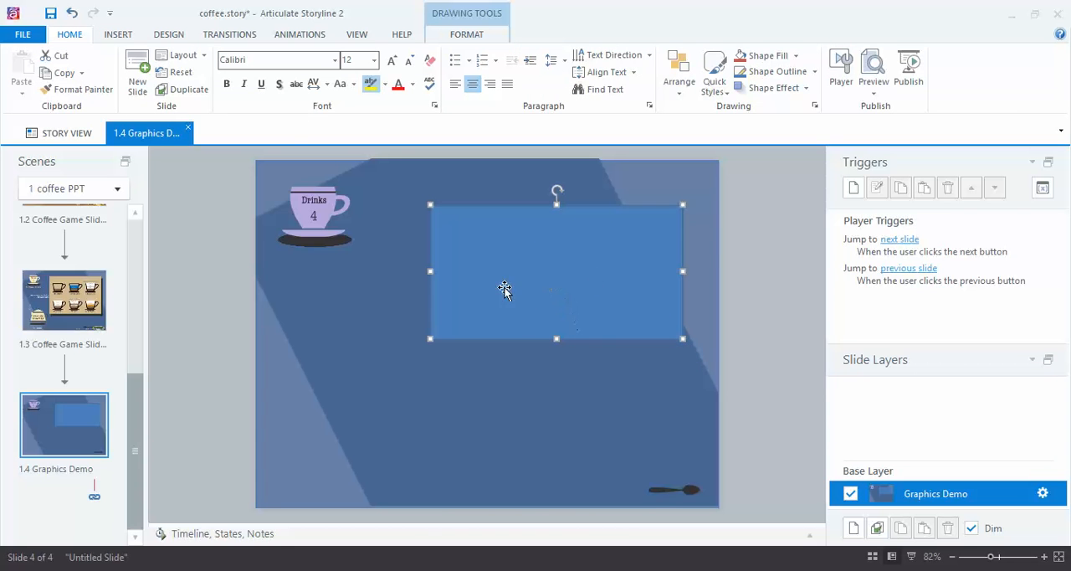
pyautogui.click(796, 56)
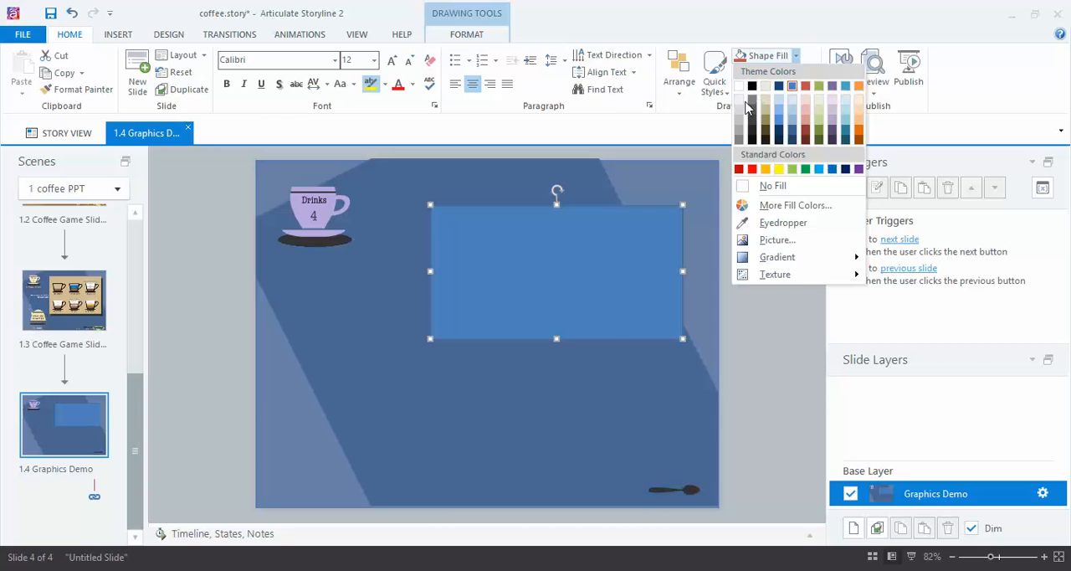
pyautogui.click(786, 207)
pyautogui.moveTo(555, 115); pyautogui.dragTo(842, 49)
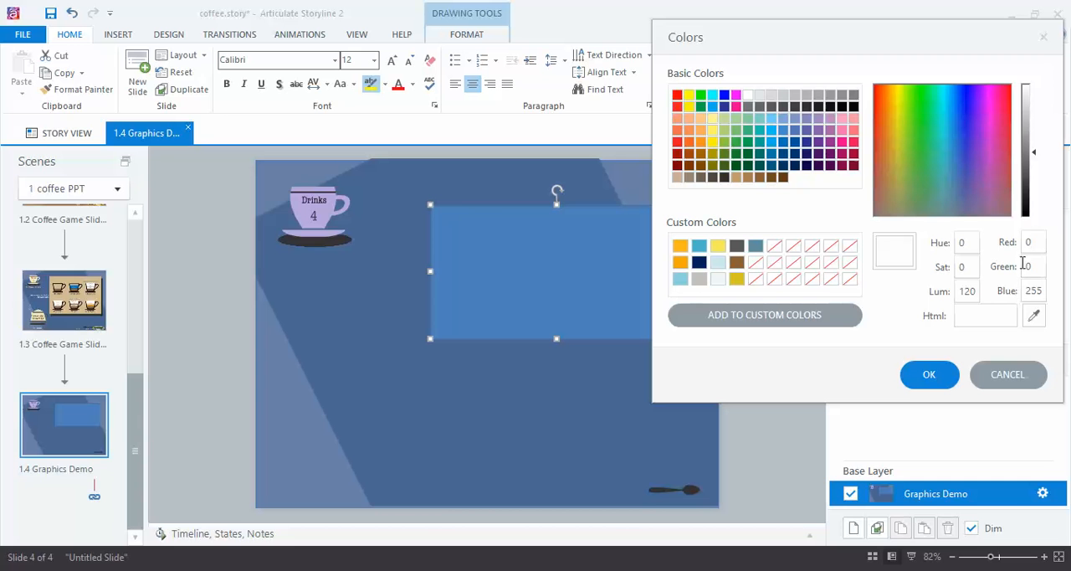
pyautogui.click(973, 128)
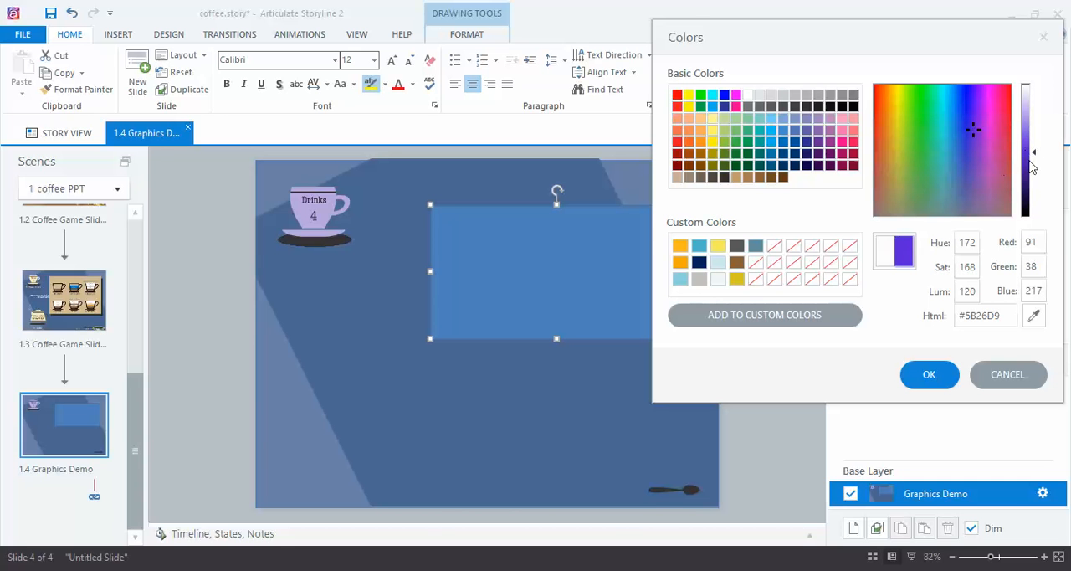
pyautogui.moveTo(1035, 150); pyautogui.dragTo(1036, 176)
pyautogui.click(921, 113)
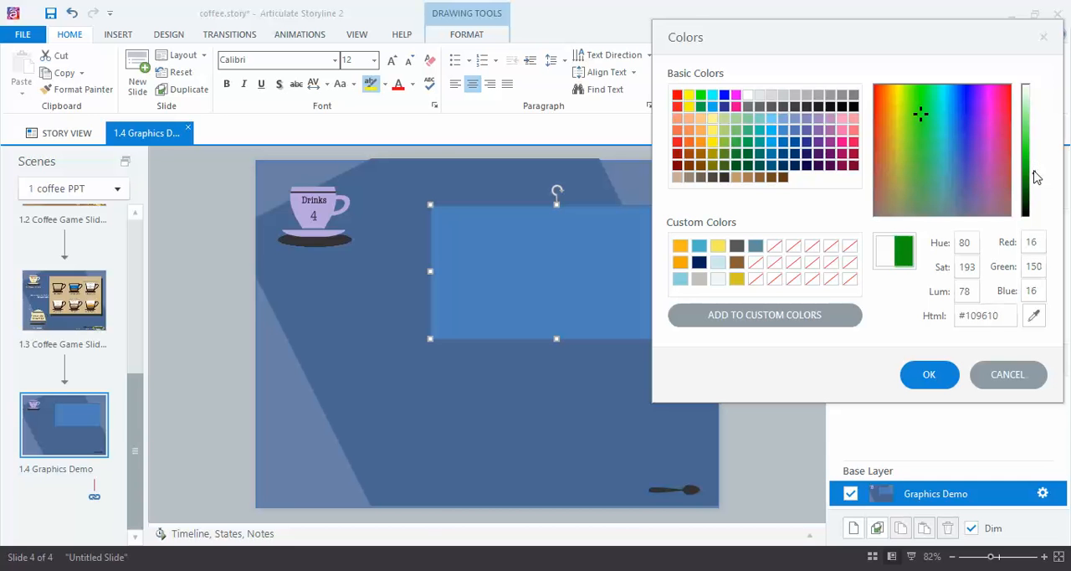
pyautogui.click(748, 318)
pyautogui.click(680, 247)
pyautogui.click(937, 376)
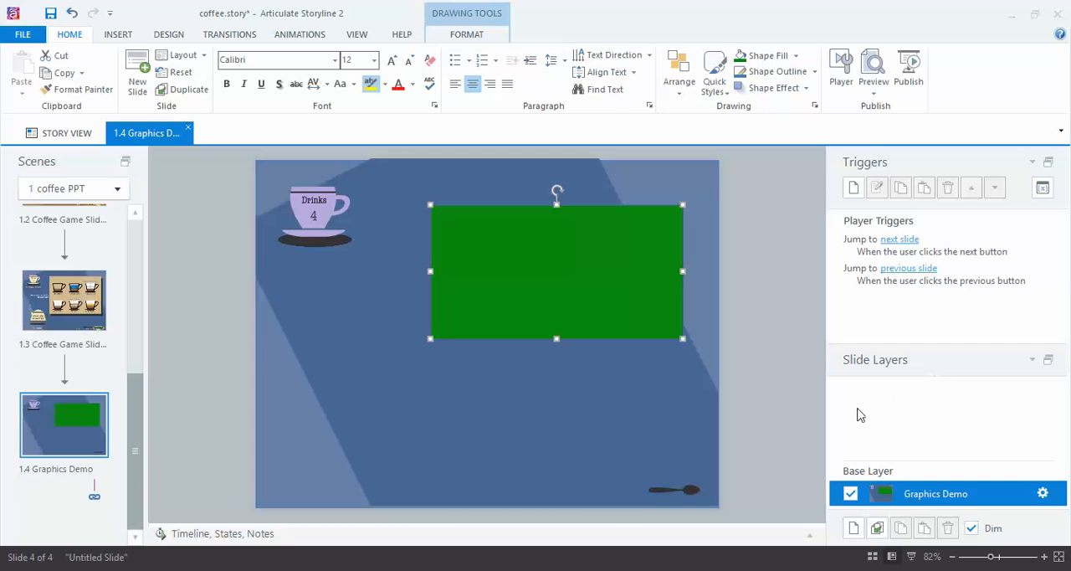
# Step: Review the green rectangle's outline weights and detailed line style settings, and close them without changes
pyautogui.click(814, 73)
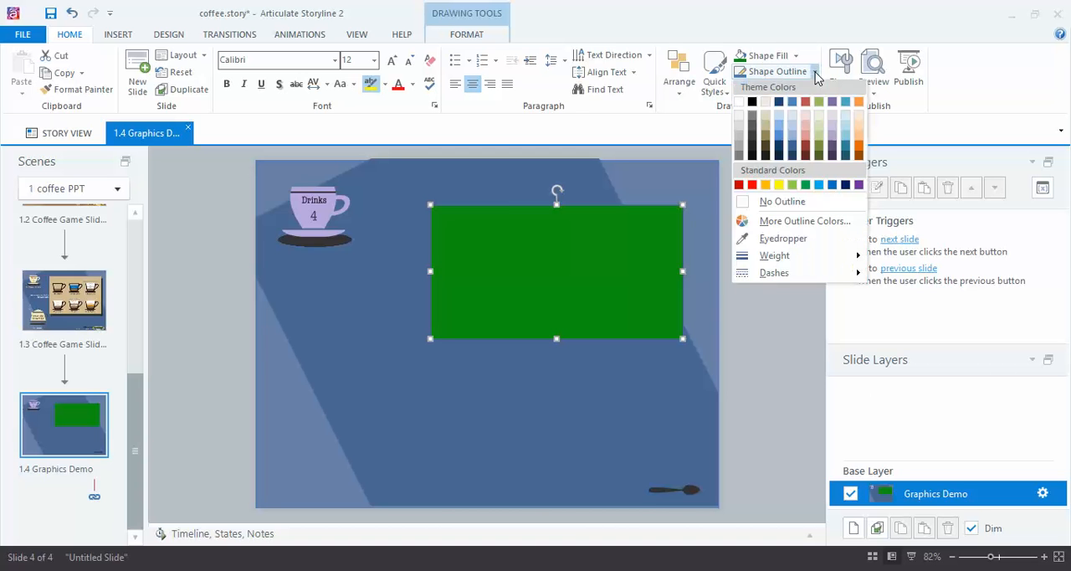
pyautogui.moveTo(785, 261)
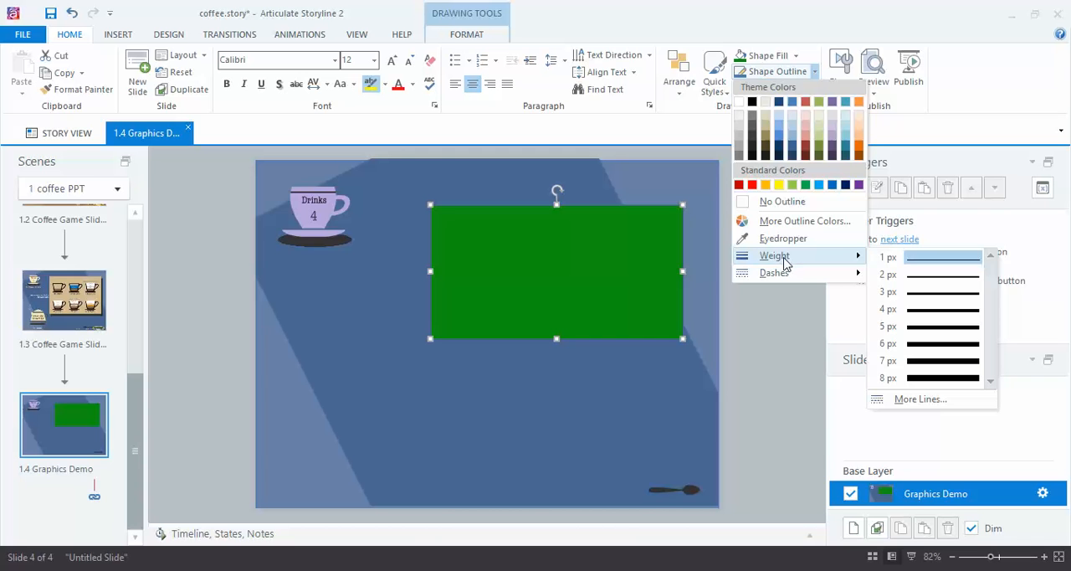
pyautogui.click(931, 400)
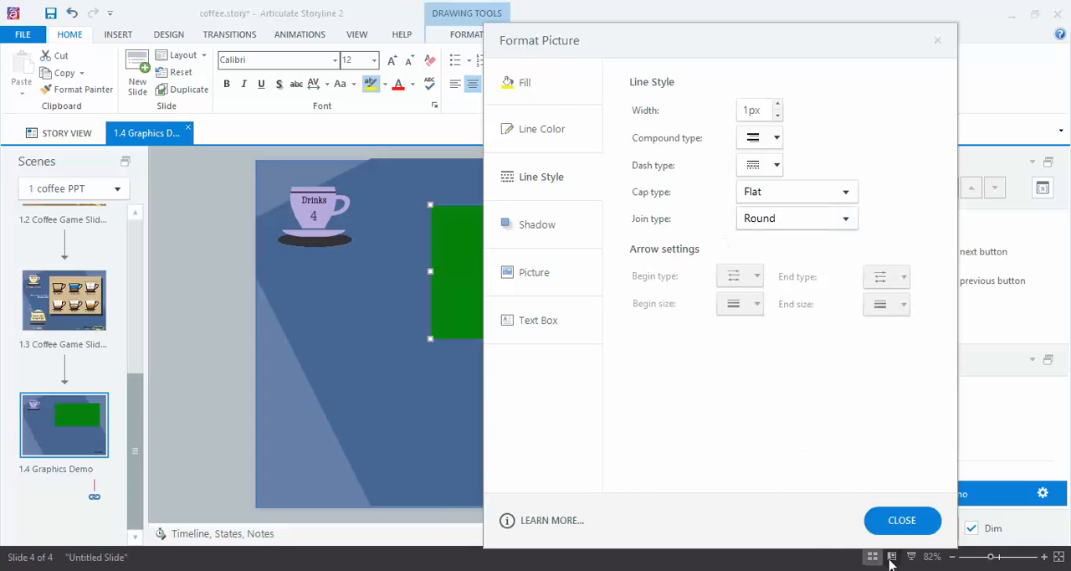
pyautogui.click(902, 520)
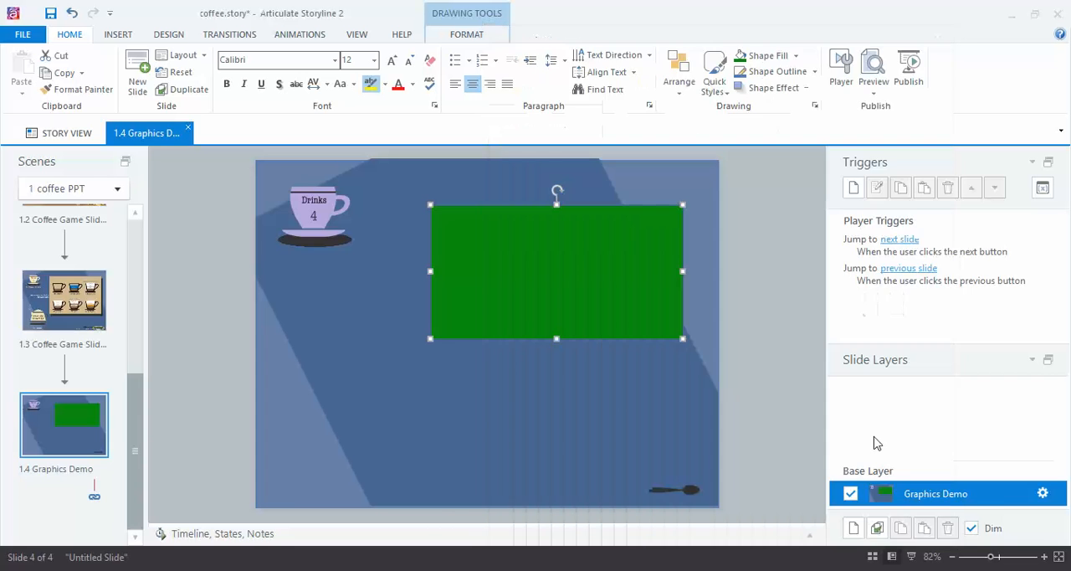
# Step: Browse the quick styles and shadow effects for the green rectangle, and keep it at No Shadow
pyautogui.click(728, 93)
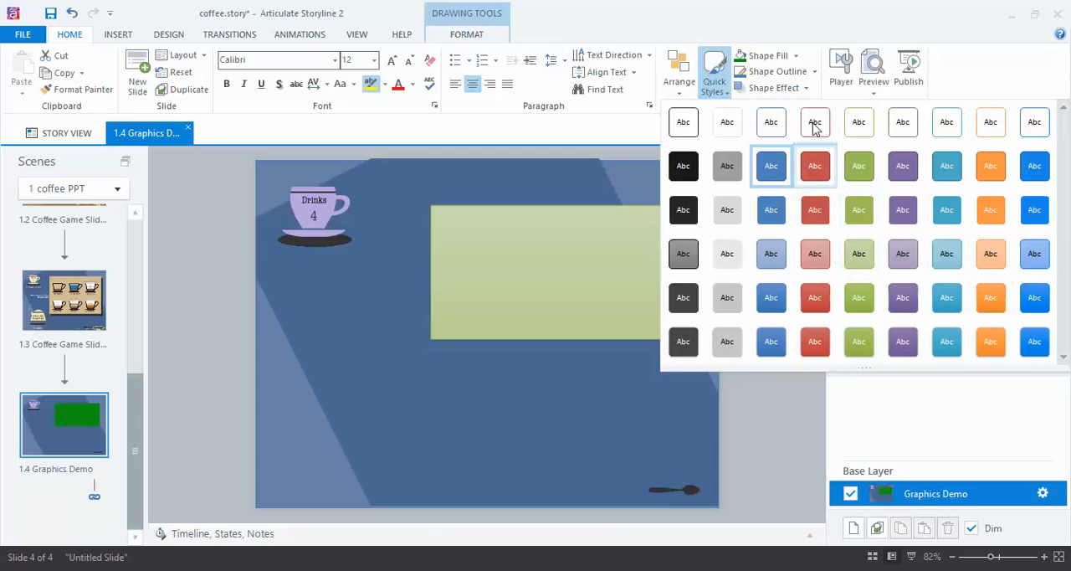
pyautogui.click(806, 88)
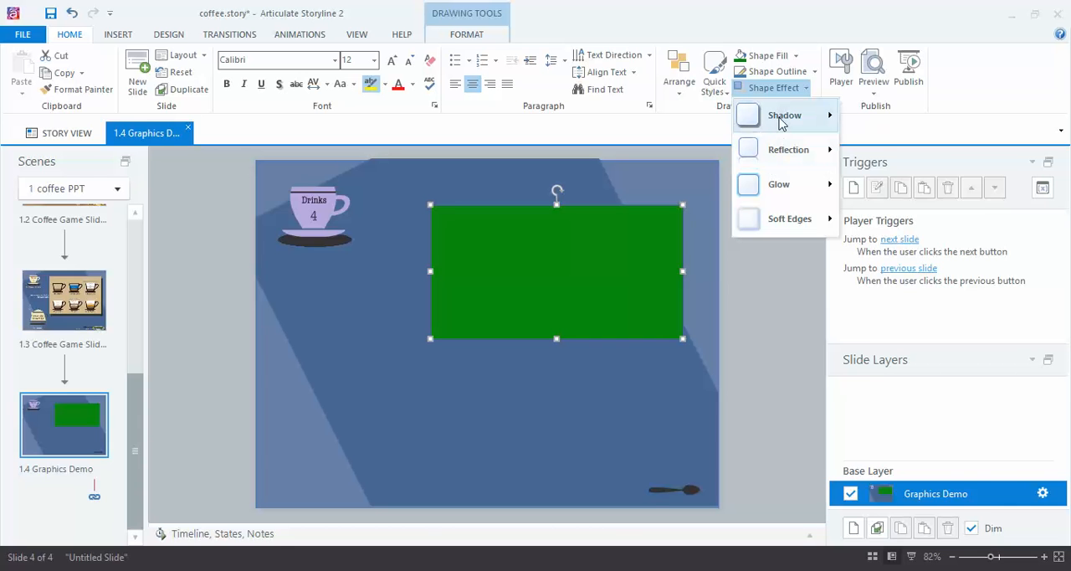
pyautogui.moveTo(784, 121)
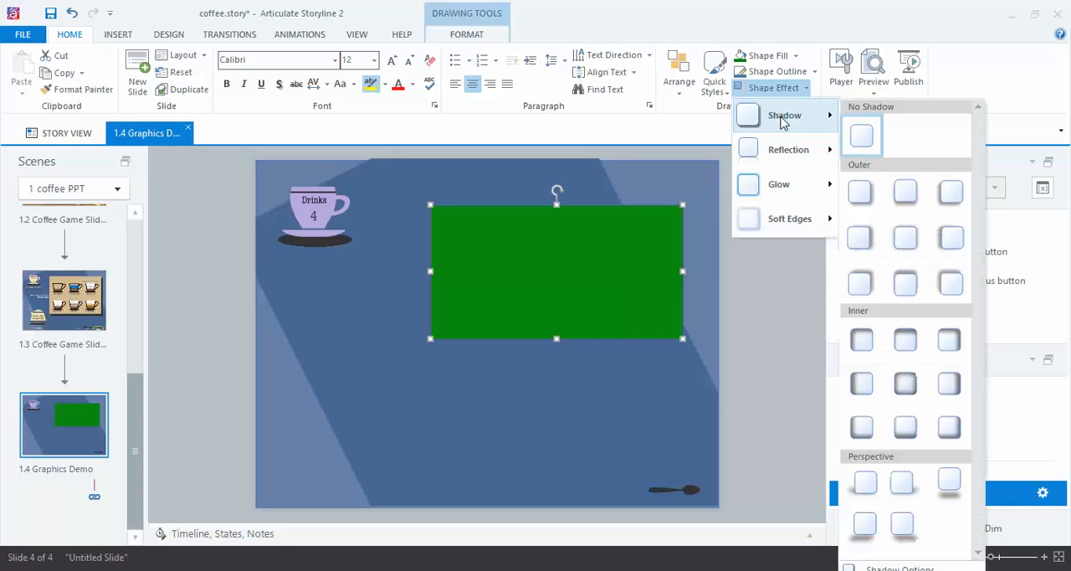
pyautogui.click(862, 138)
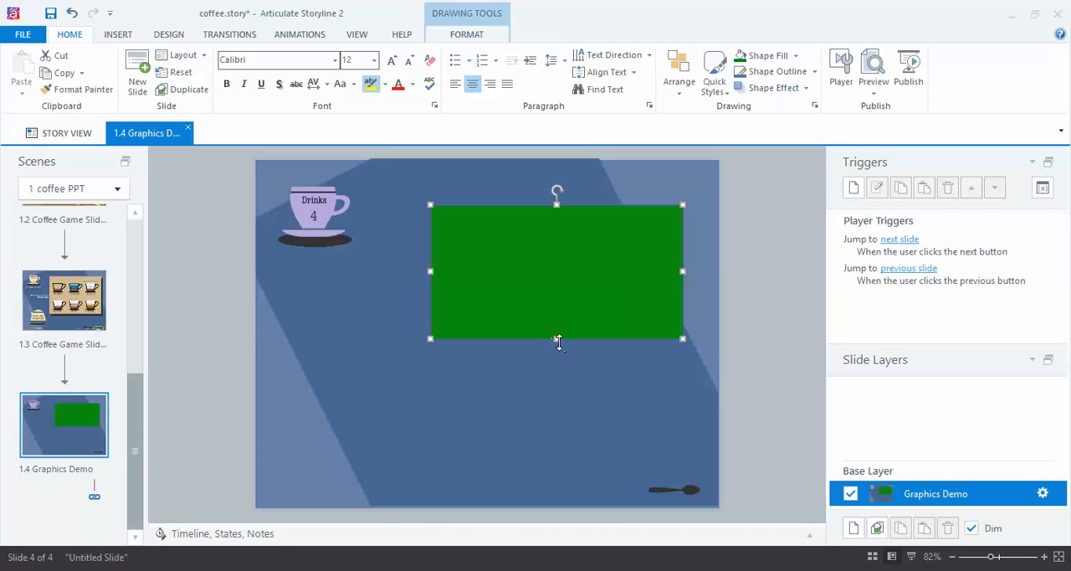
# Step: Move the green rectangle to the slide's upper-right corner and draw a large Rectangular Callout below the cup
pyautogui.moveTo(592, 267); pyautogui.dragTo(648, 233)
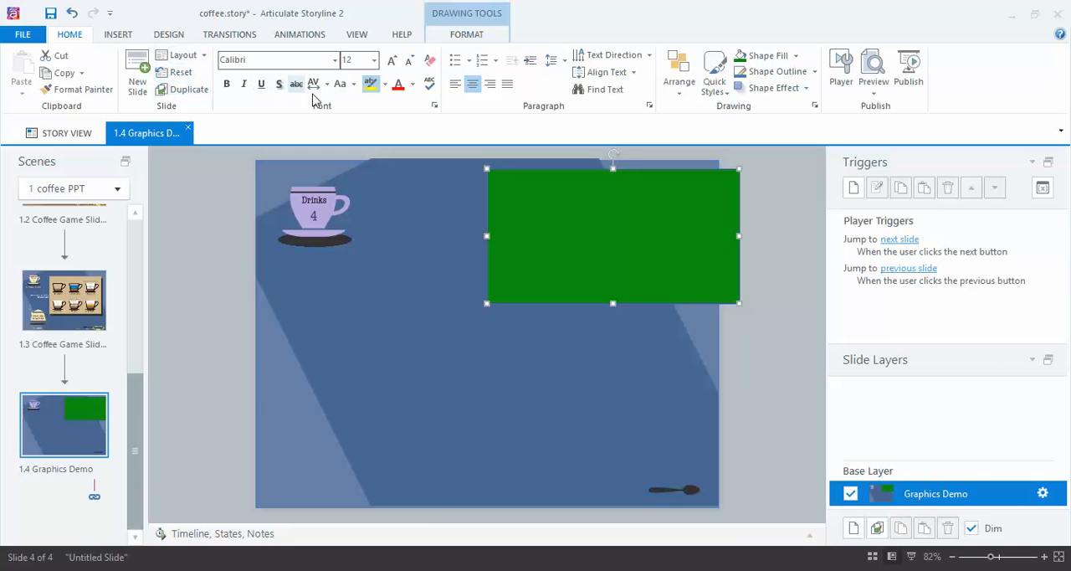
pyautogui.click(112, 35)
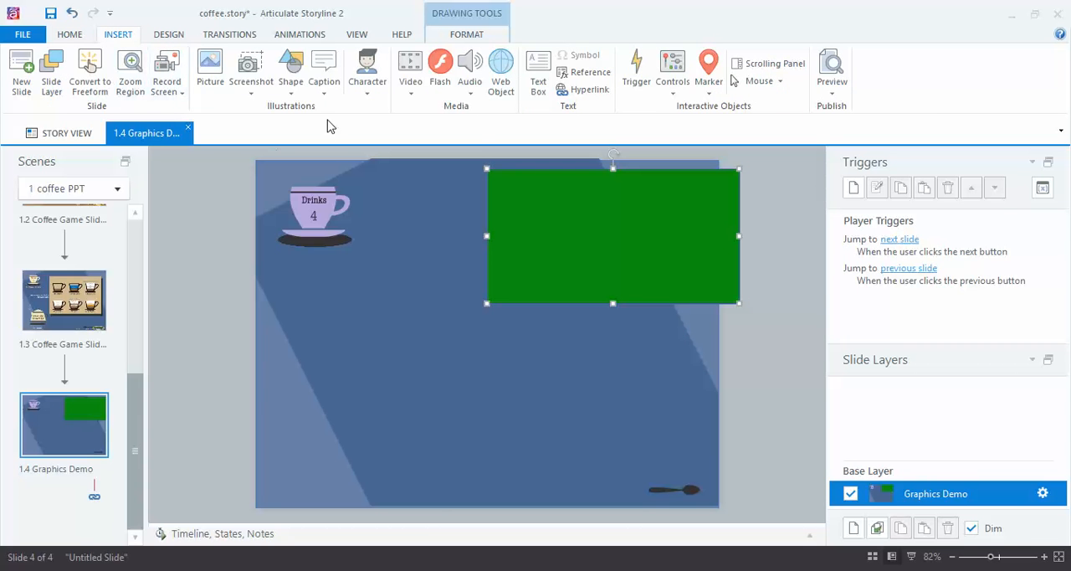
pyautogui.click(290, 84)
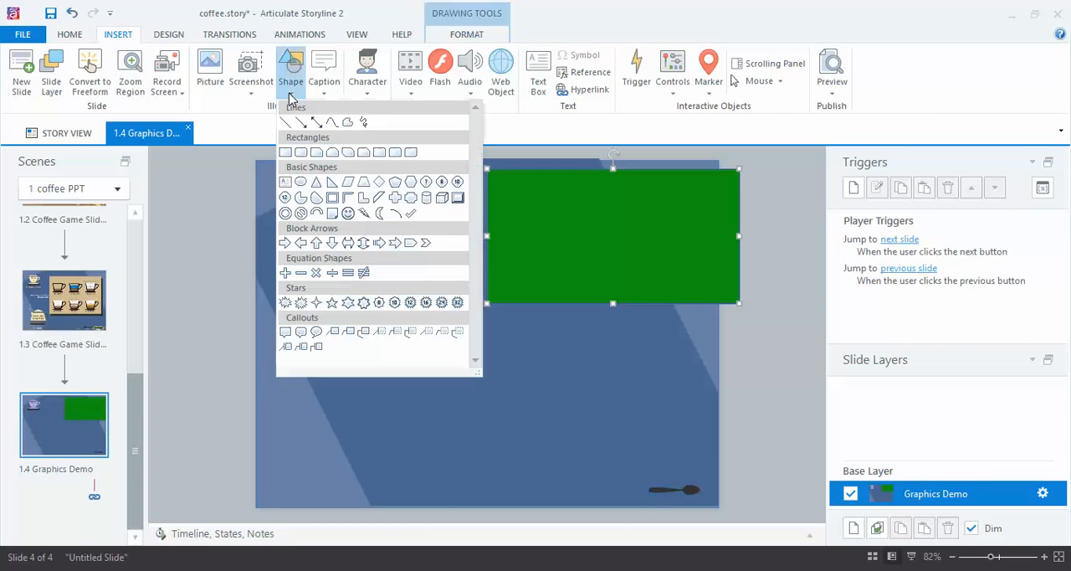
pyautogui.click(286, 335)
pyautogui.moveTo(281, 293); pyautogui.dragTo(584, 441)
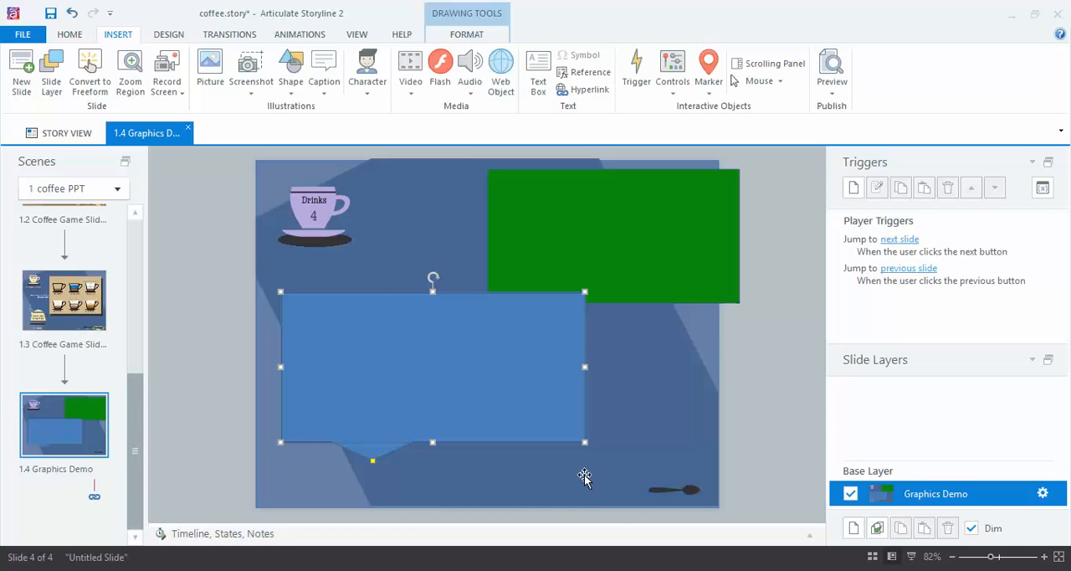
pyautogui.click(318, 96)
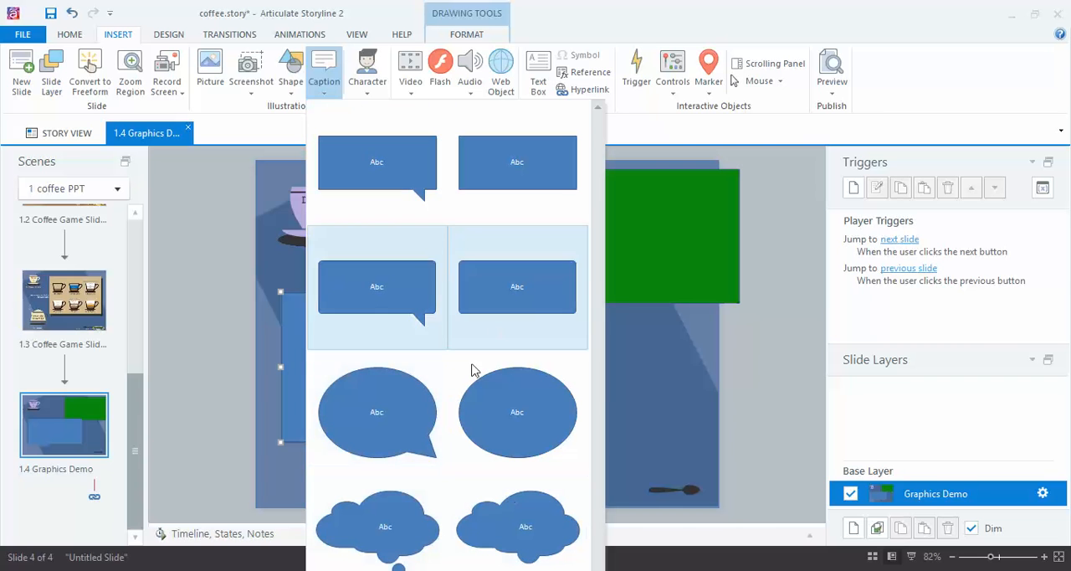
pyautogui.click(291, 94)
pyautogui.click(292, 98)
pyautogui.click(292, 98)
pyautogui.click(568, 386)
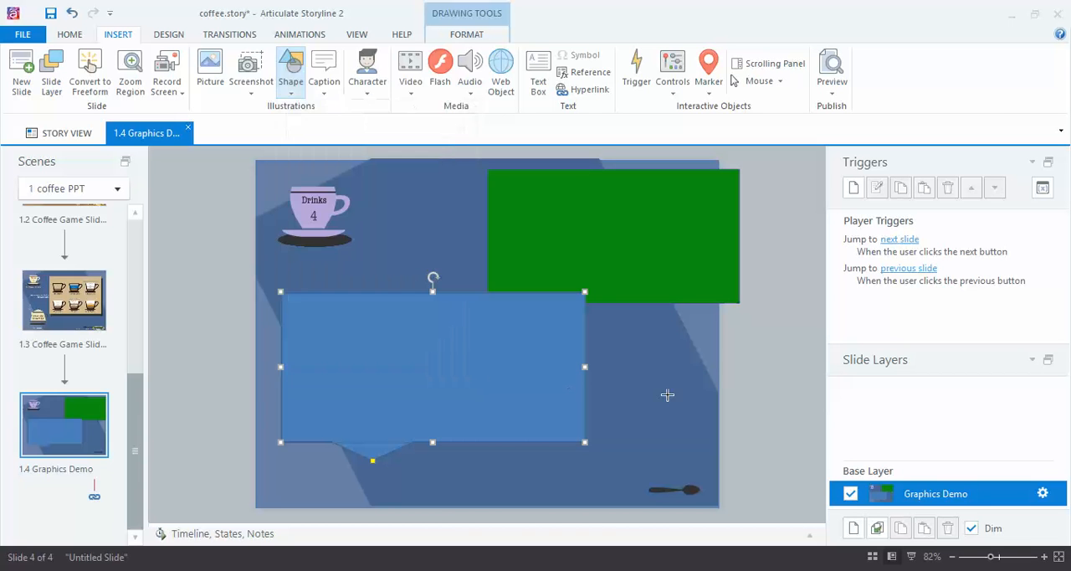
# Step: Draw a rounded rectangular callout to the right of the large callout, extending past the slide's right edge
pyautogui.click(291, 89)
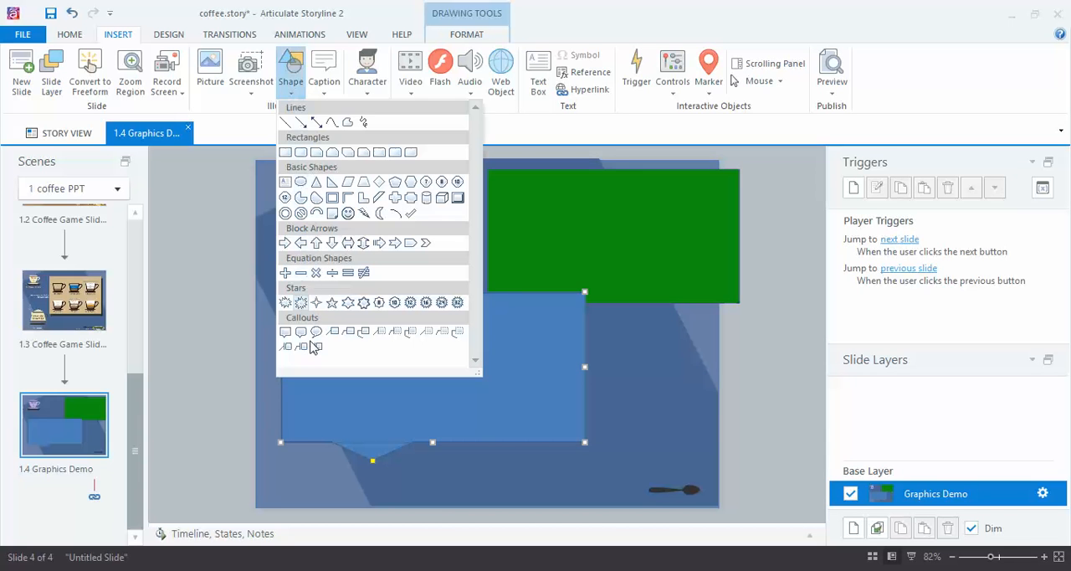
pyautogui.click(300, 332)
pyautogui.moveTo(612, 319); pyautogui.dragTo(811, 436)
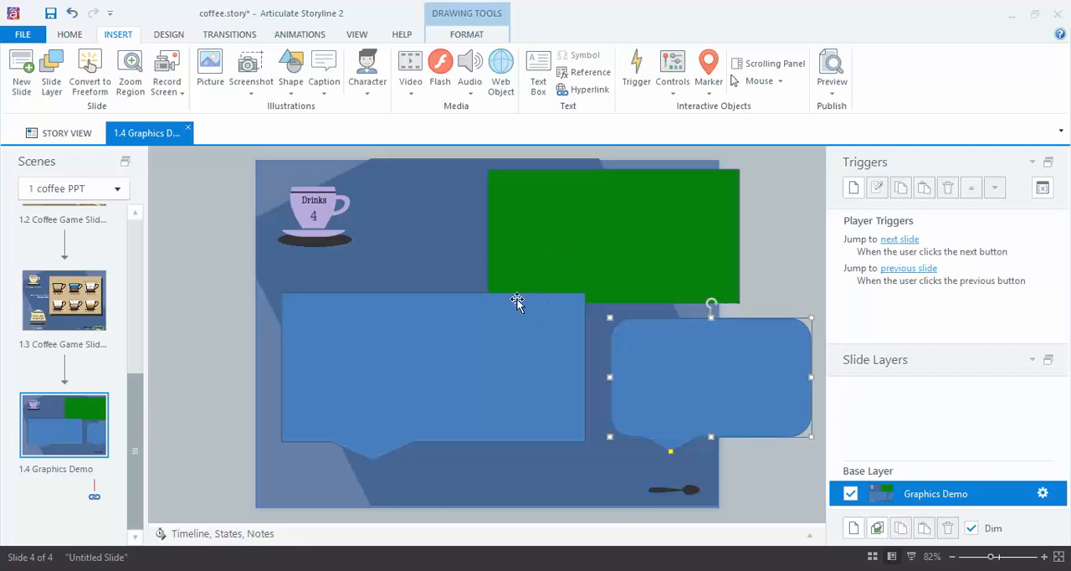
# Step: Extend the rounded callout's tail down to the spoon and lengthen the large callout's tail toward the slide's bottom edge
pyautogui.moveTo(671, 456); pyautogui.dragTo(675, 501)
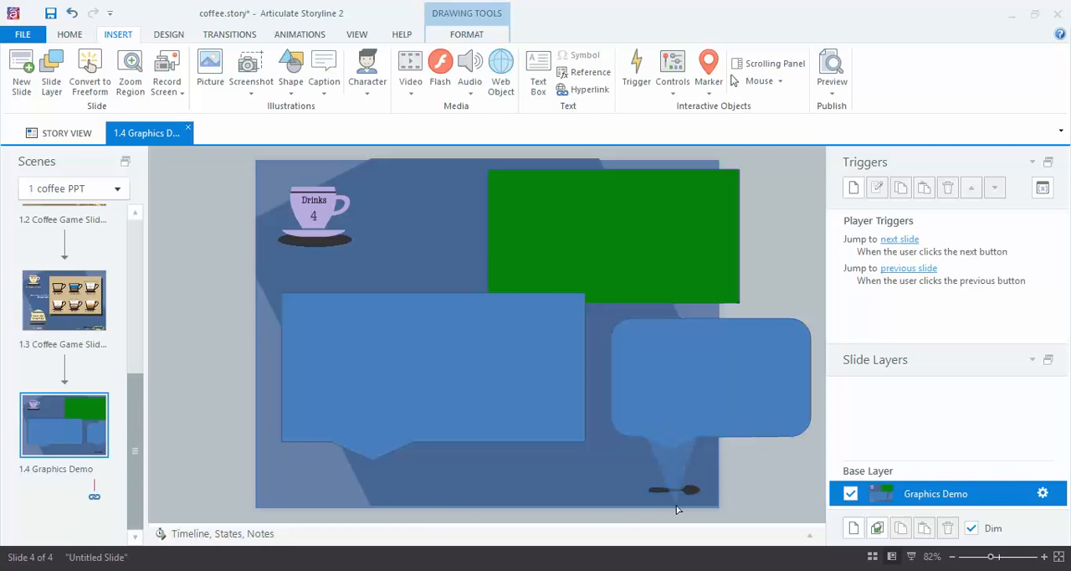
pyautogui.click(373, 458)
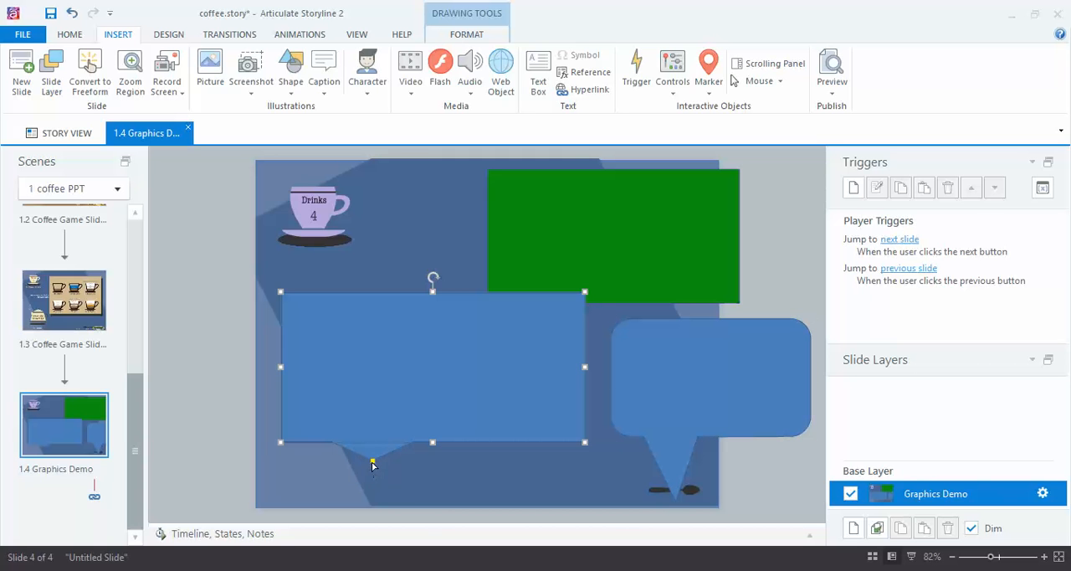
pyautogui.moveTo(371, 459); pyautogui.dragTo(386, 493)
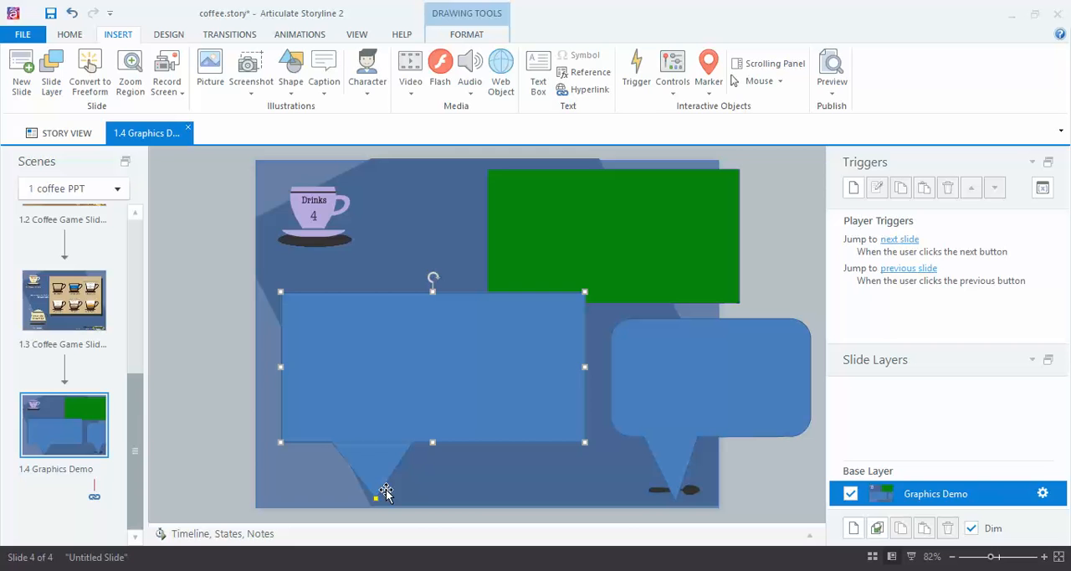